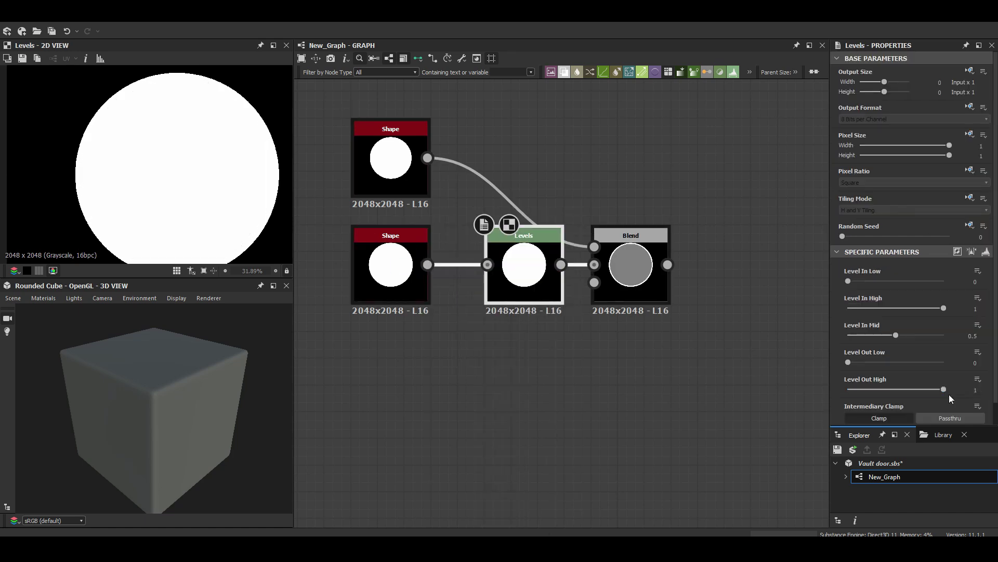
Switch the Blend combining the two circles to Multiply
left_click(631, 266)
scroll(481, 290, "up", 2)
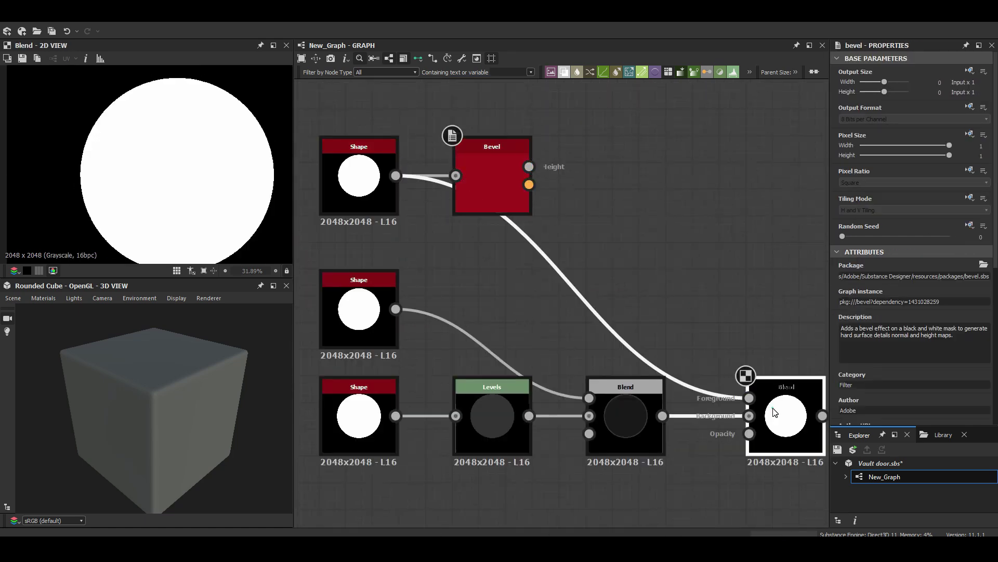
left_click(857, 333)
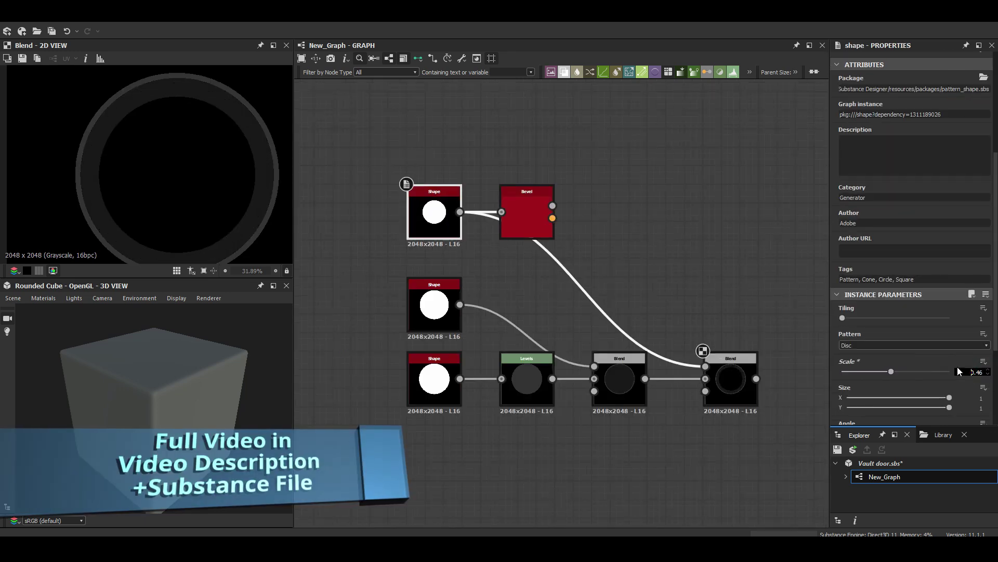
Set the Bevel distance to -0.31, preview the ring blend, and add a square Shape node
left_click(523, 222)
left_click_drag(923, 318, 879, 312)
left_click(722, 366)
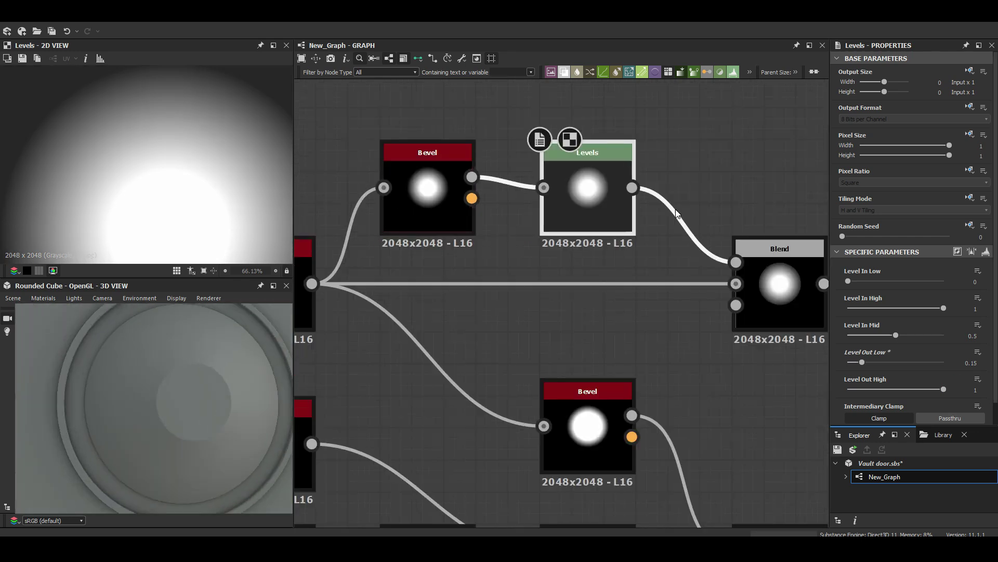
left_click(528, 195)
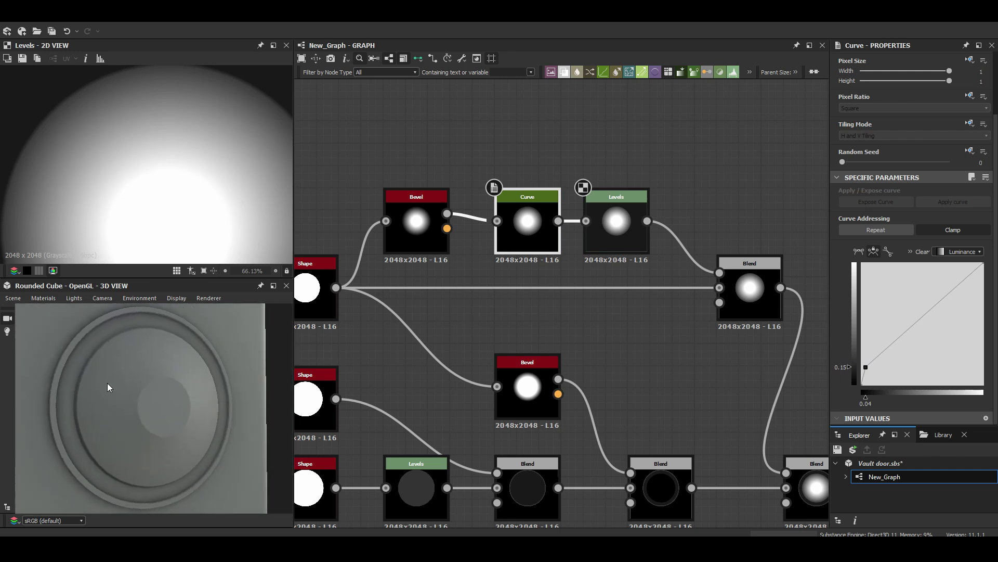
left_click(44, 298)
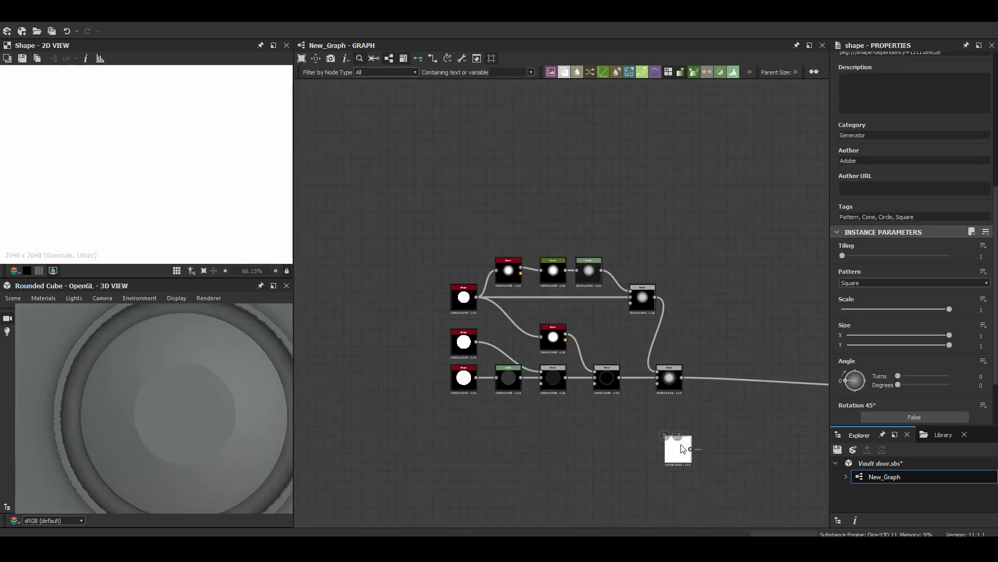
Set the panel Blend mode and add a Tile Sampler for the crosshatch pattern
left_click(866, 302)
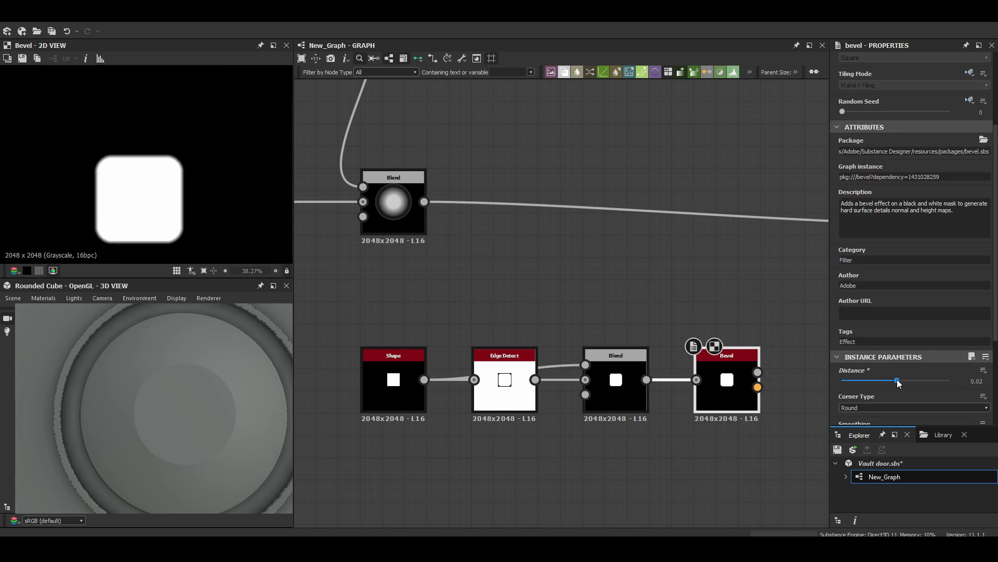
left_click(444, 340)
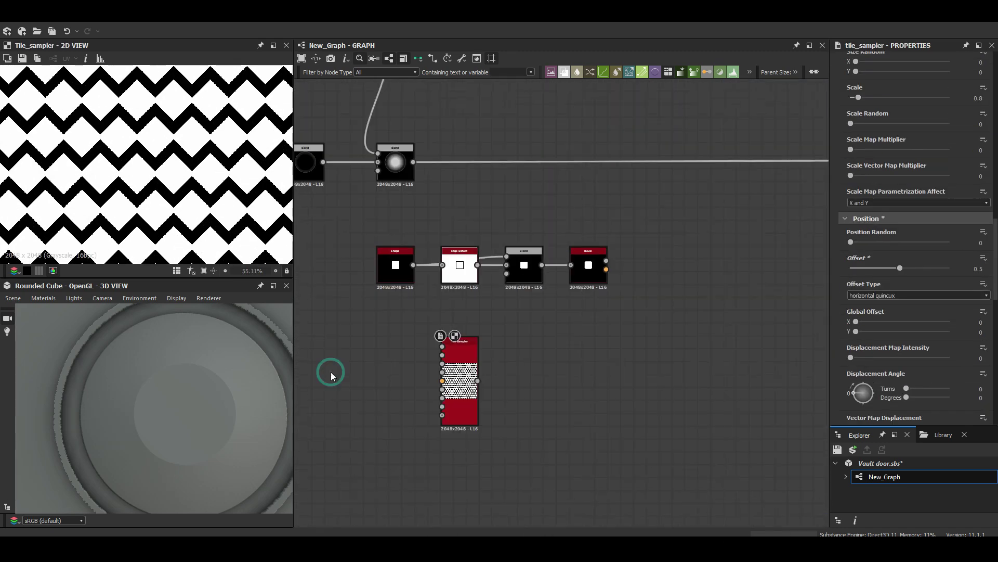
left_click(468, 359)
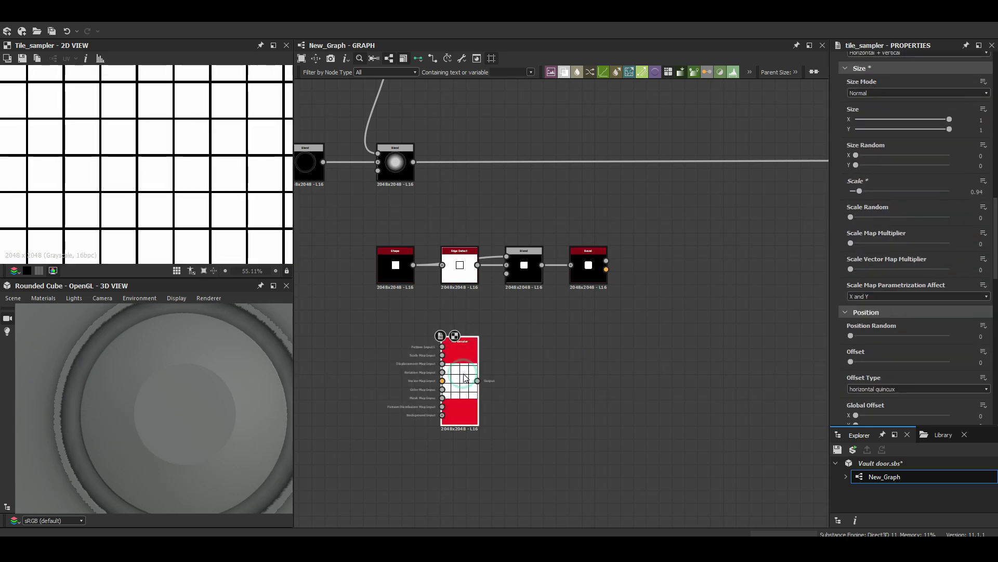
key("space")
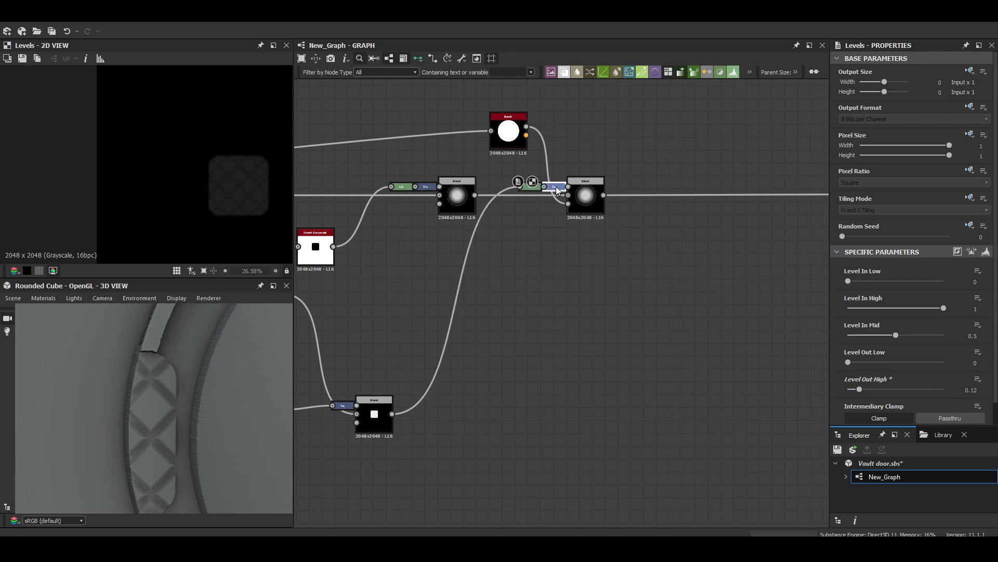
Preview the Transformation 2D and reduce the splatter dot Size Y to 0.65
double_click(555, 187)
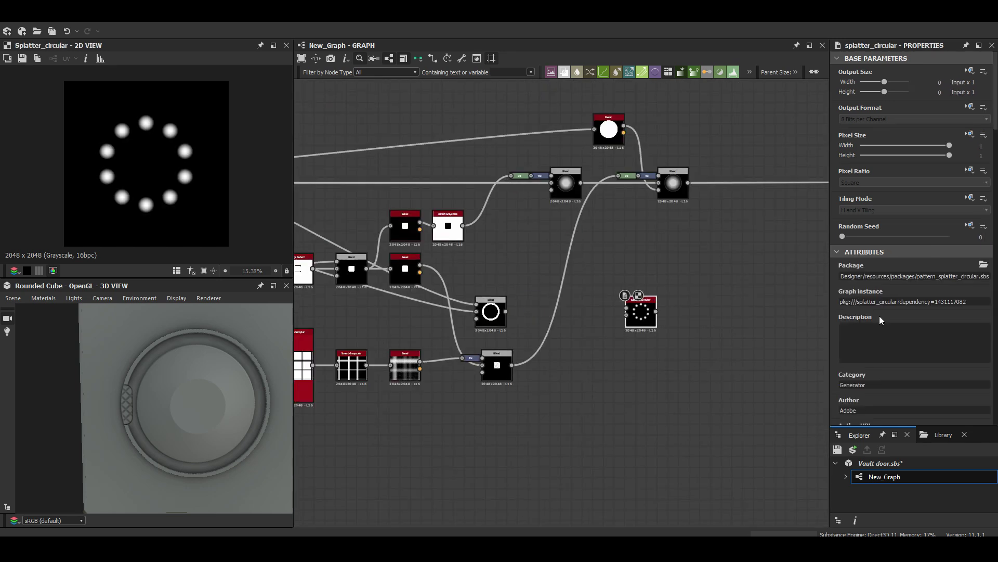
left_click_drag(927, 330, 915, 329)
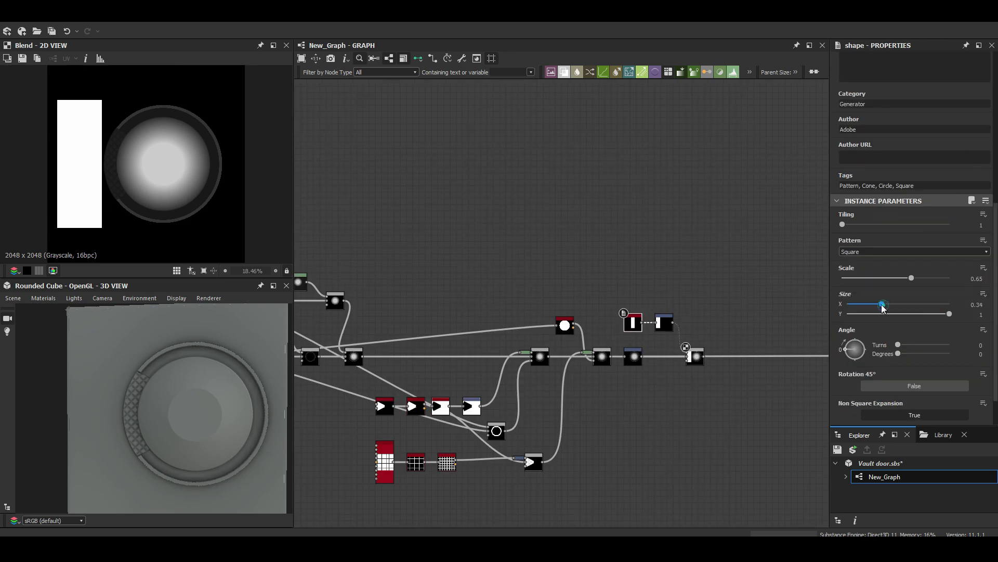
Shorten the rectangle to 0.8 height and blend a Gradient Linear 2 with it
left_click_drag(949, 314, 929, 314)
scroll(161, 165, "up", 2)
middle_click_drag(580, 353, 549, 358)
key("space")
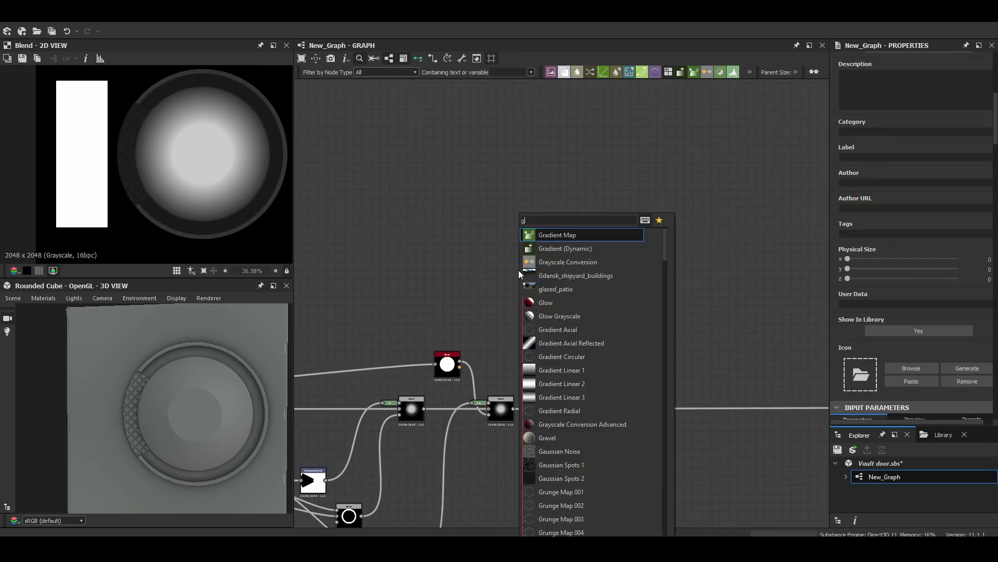
left_click(519, 270)
scroll(685, 421, "up", 2)
left_click_drag(575, 312, 635, 278)
left_click_drag(545, 275, 525, 285)
left_click(594, 264)
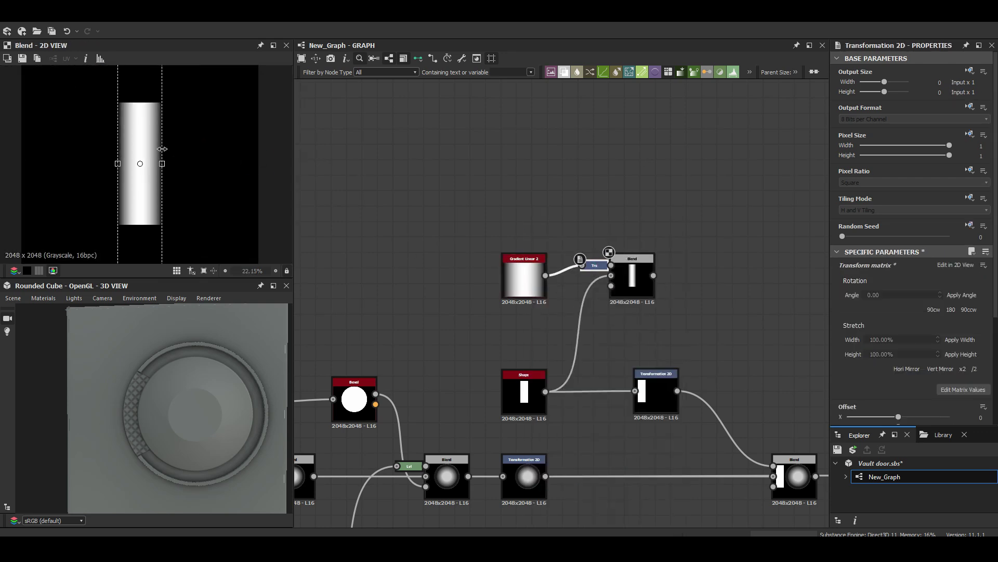
Transform the gradient across the rectangle and merge the hinge into the main door Blend
middle_click_drag(634, 391, 617, 316)
scroll(606, 298, "down", 2)
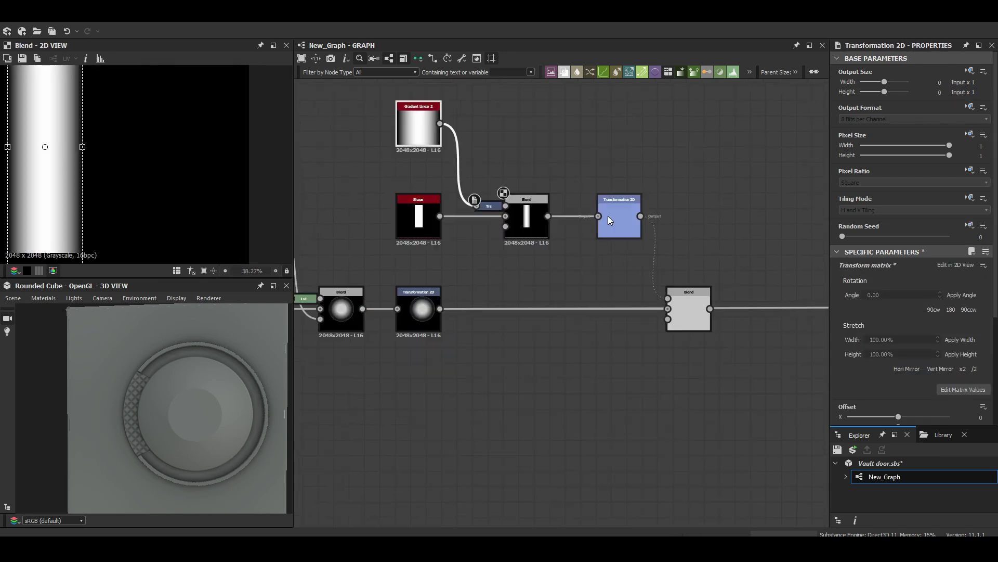
scroll(607, 216, "down", 2)
left_click(485, 232)
left_click_drag(501, 232, 703, 138)
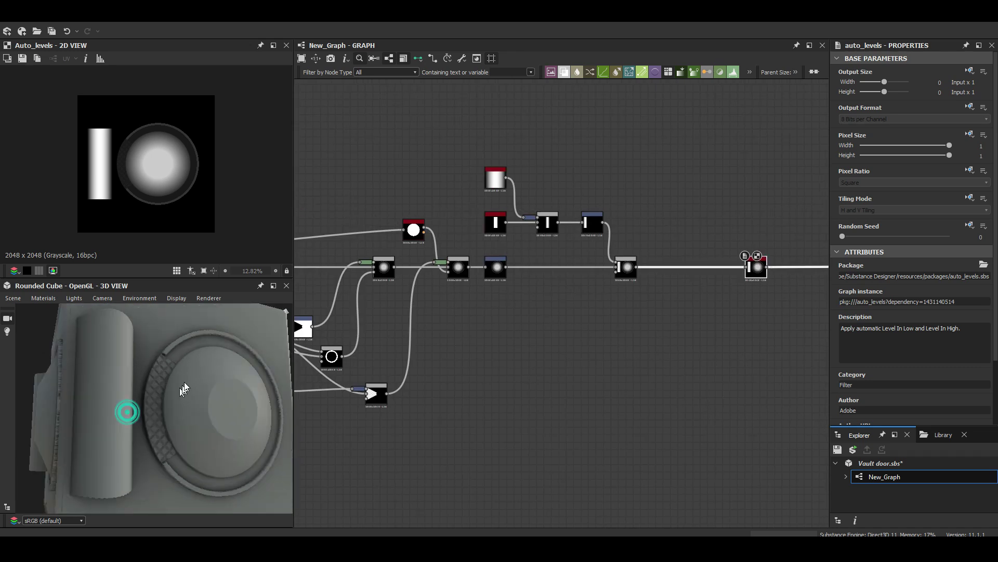
Tweak the gradient's Levels contrast and add a Histogram Scan node for the ring
left_click(507, 227)
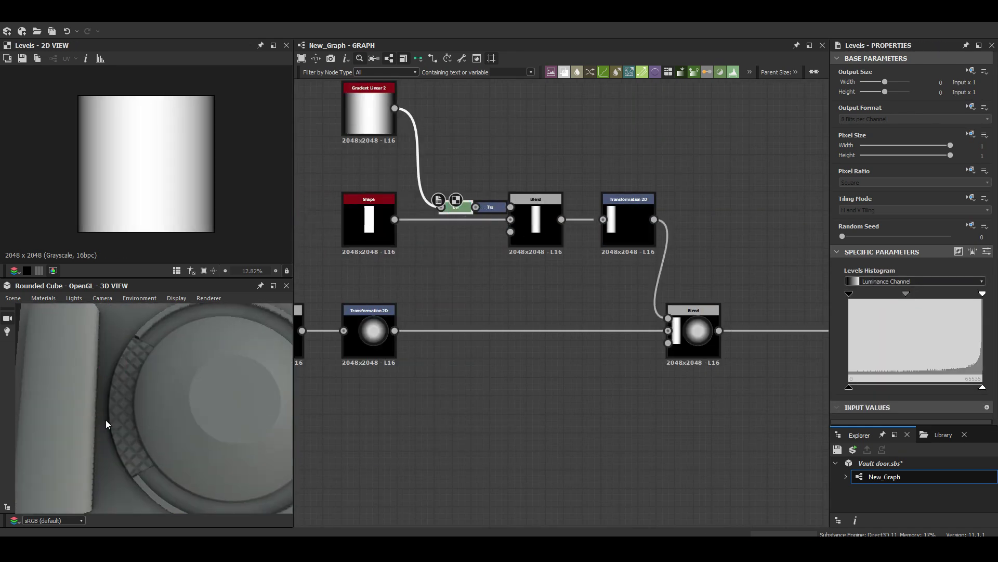
scroll(549, 196, "down", 3)
key("space")
left_click(589, 416)
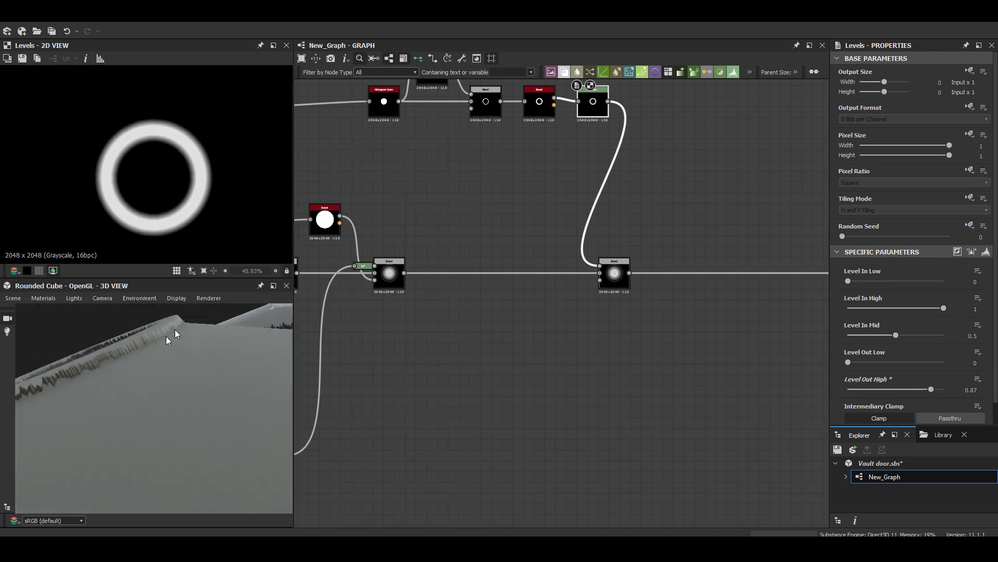
Add the Histogram Scan and set the ring Bevel distance to 0.01
key("Return")
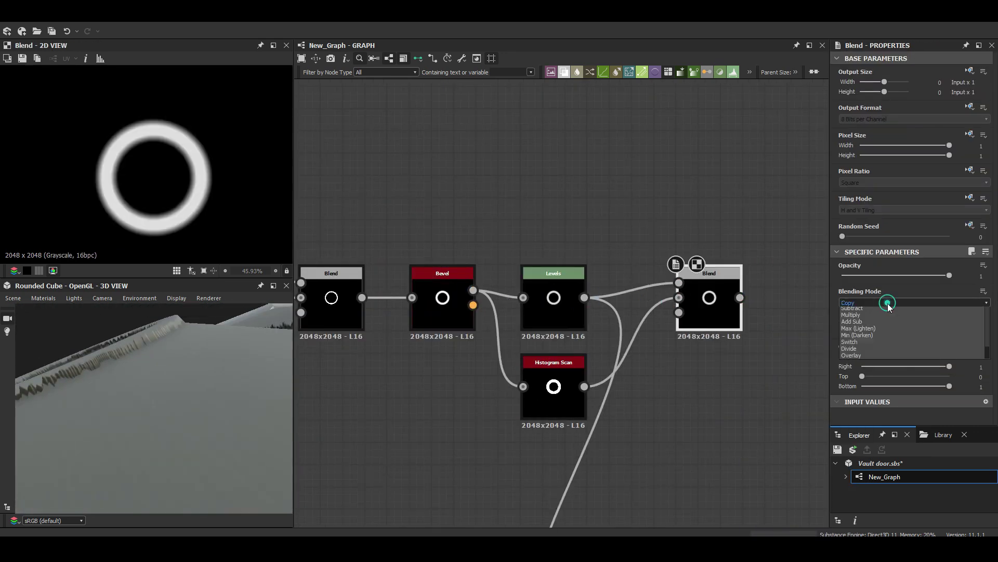
left_click(443, 291)
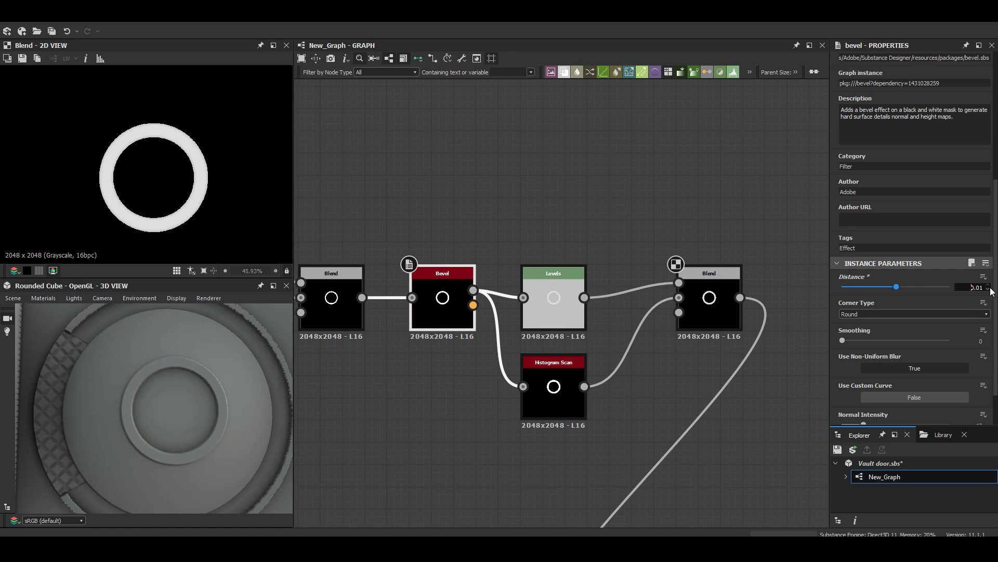
left_click(709, 291)
middle_click_drag(598, 192, 626, 173)
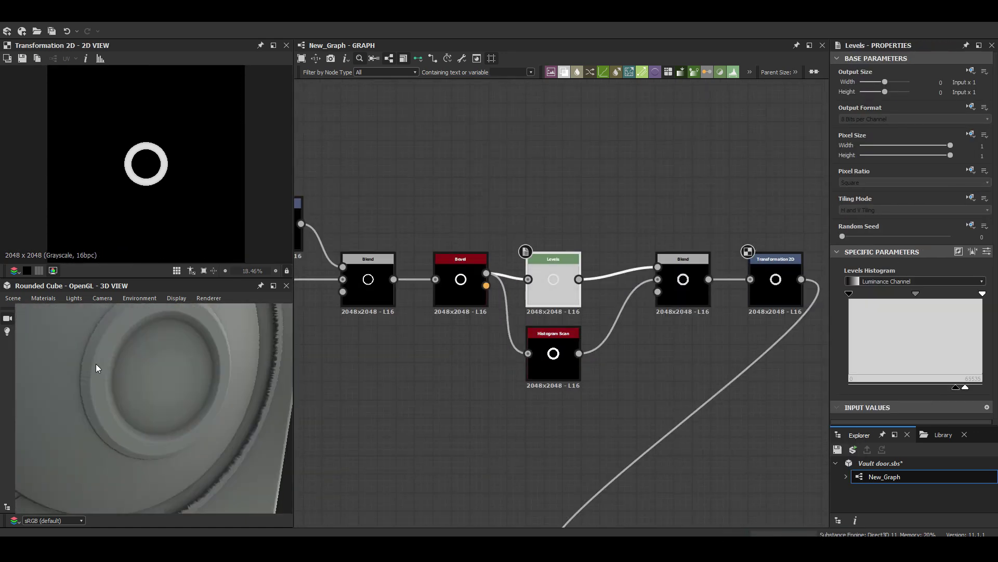
Shrink the ring with Transformation 2D and adjust the tile grid Levels so squares appear raised
left_click(776, 281)
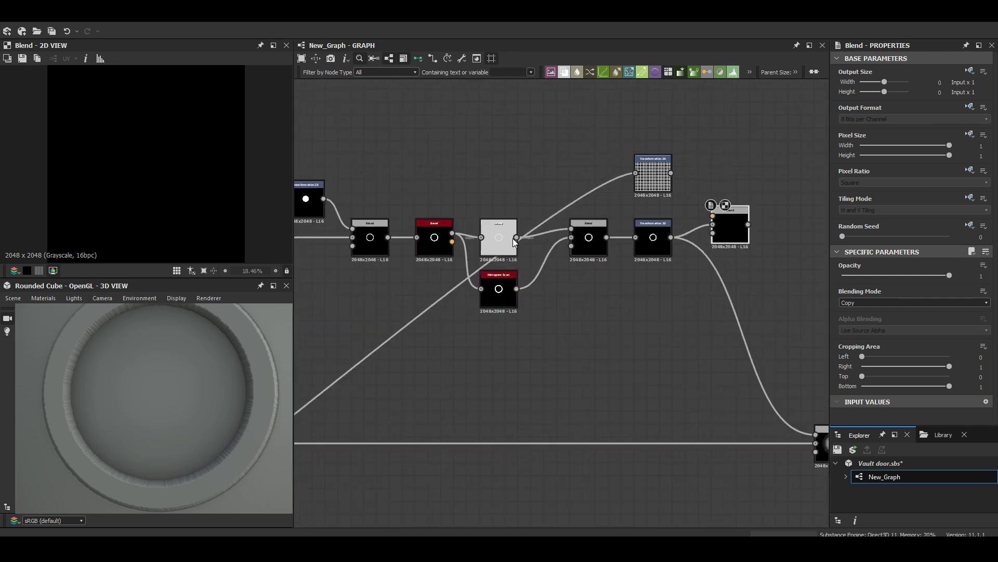
double_click(653, 175)
middle_click_drag(653, 172, 376, 136)
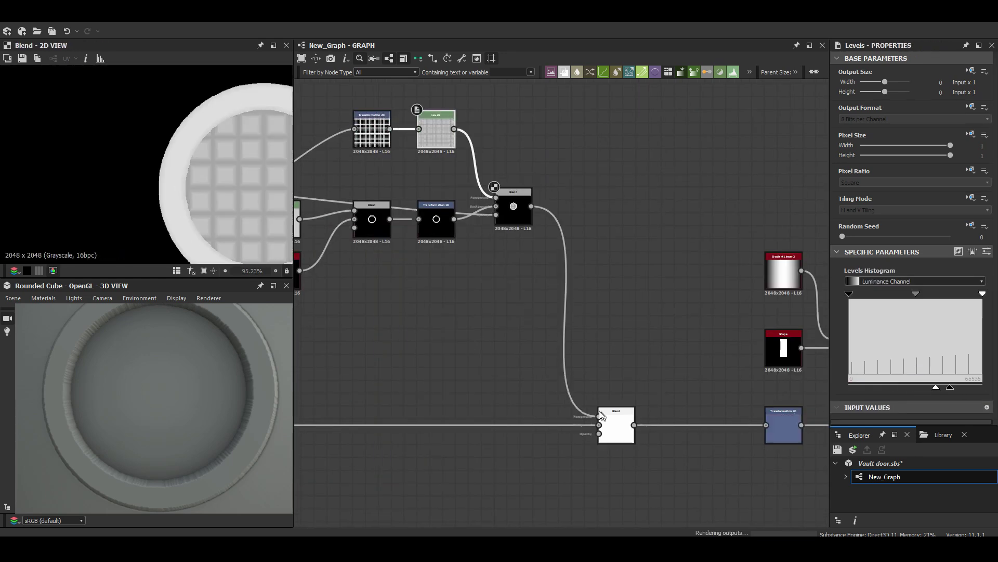
left_click_drag(936, 387, 944, 387)
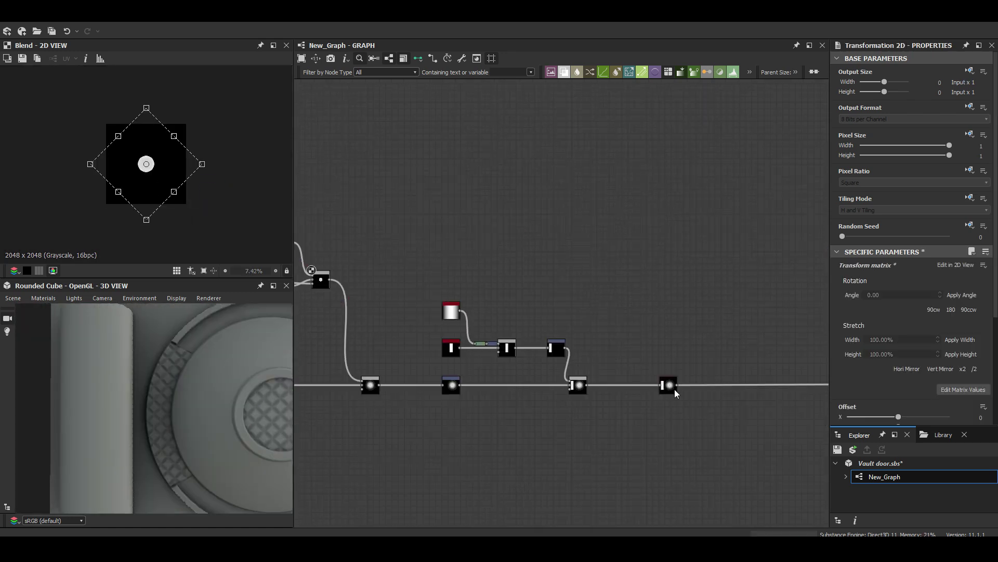
key("space")
Add a Shape flattened to a 0.38-high bracket bar, transform it, and add a Polygon 2
type("shape")
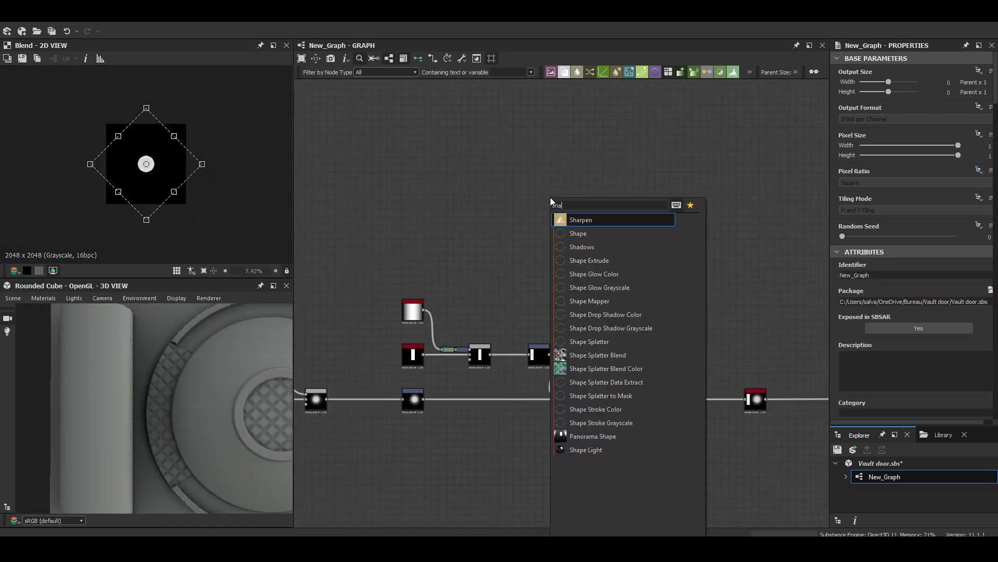
key("Return")
left_click_drag(950, 321, 888, 322)
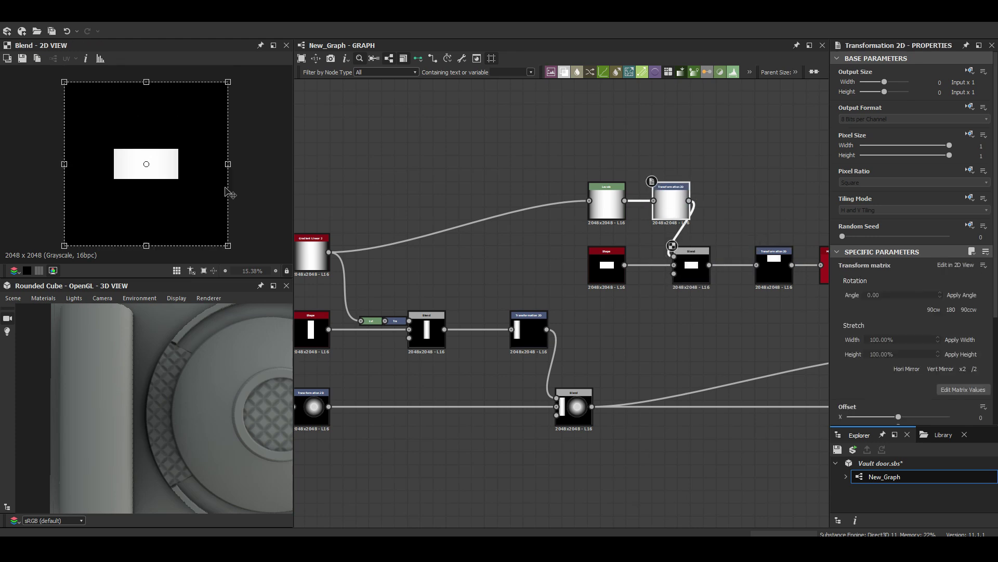
scroll(185, 186, "up", 5)
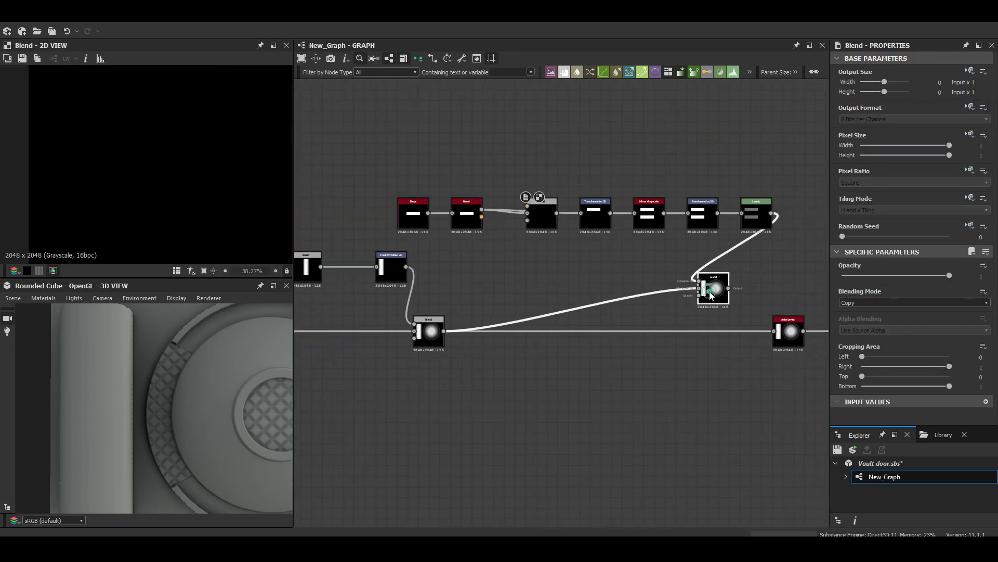
left_click(596, 211)
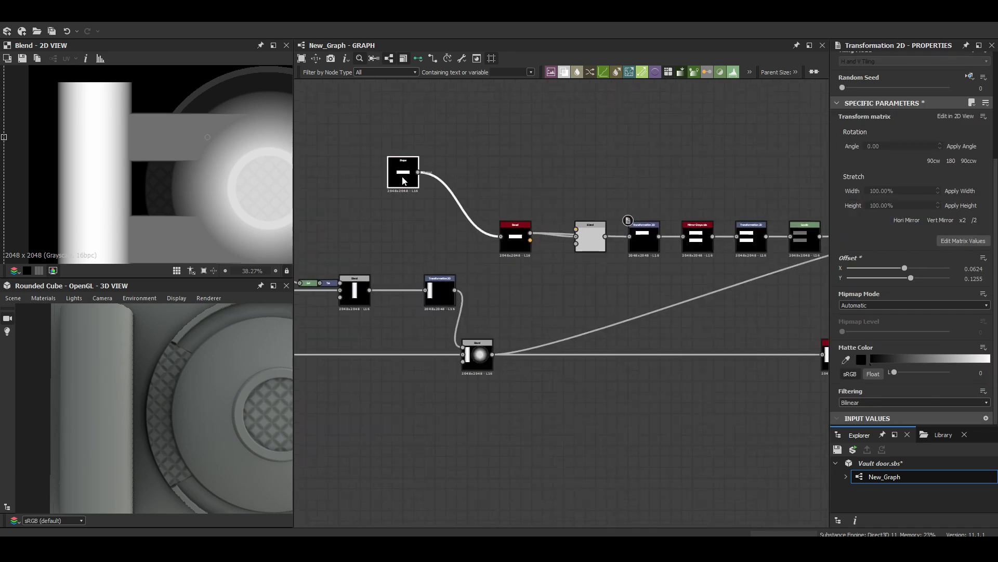
key("space")
key("Return")
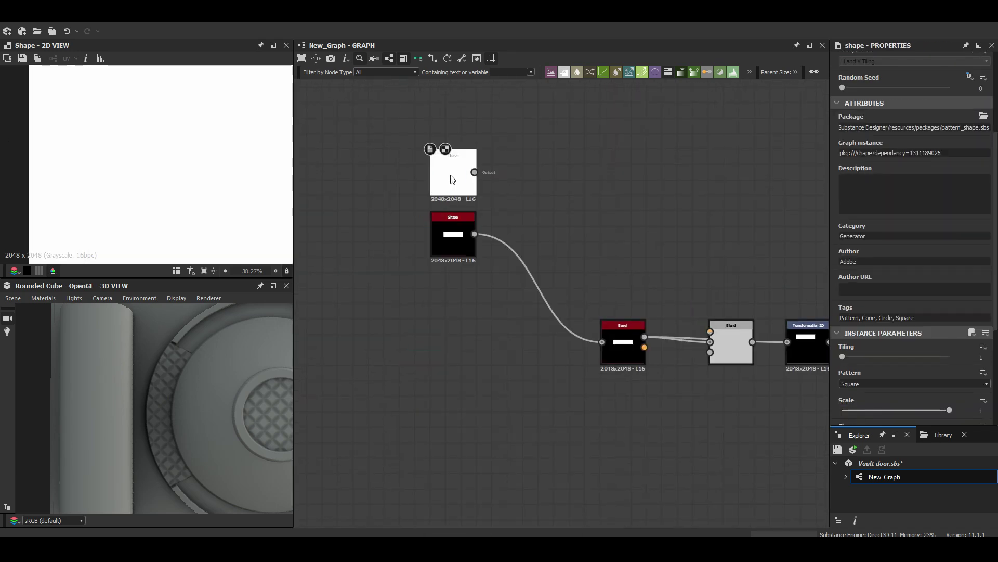
Position the Polygon 2 and add Edge Detect and Blend nodes beside it
scroll(465, 170, "up", 3)
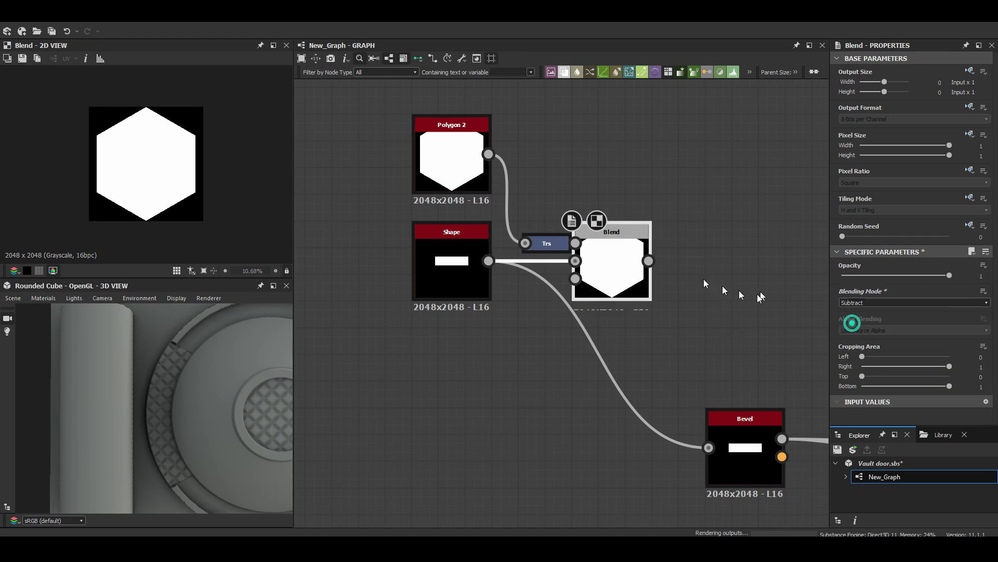
scroll(688, 204, "down", 3)
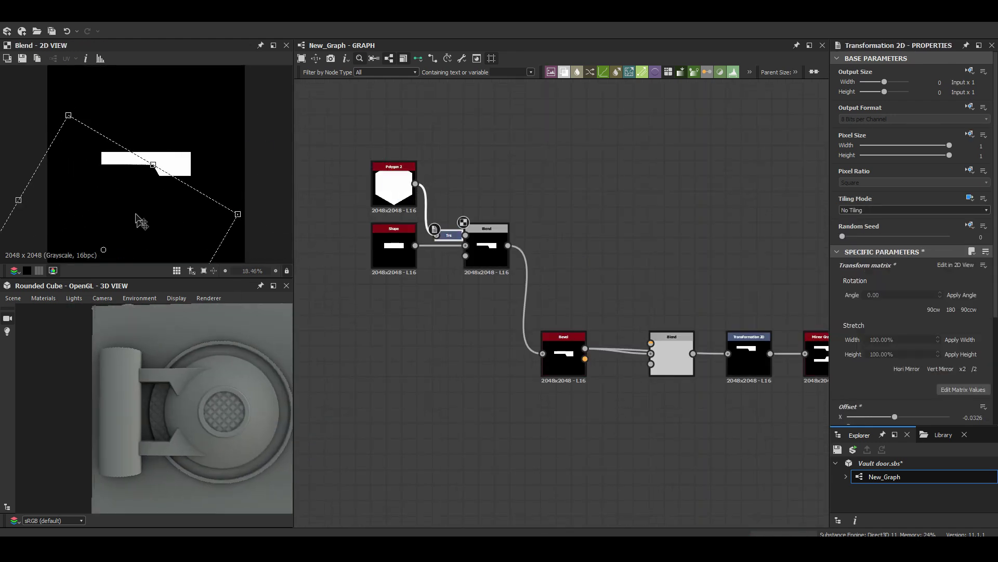
left_click_drag(394, 182, 318, 180)
key("space")
key("Return")
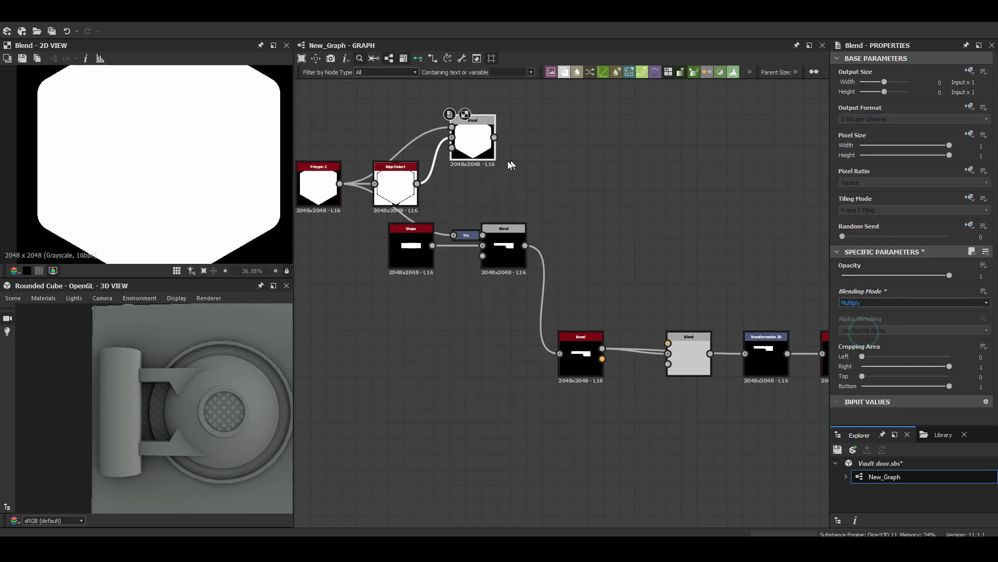
Offset the cut-out polygon on the bracket, connect the Bevel into the Blend, and nudge the offset
left_click(575, 235)
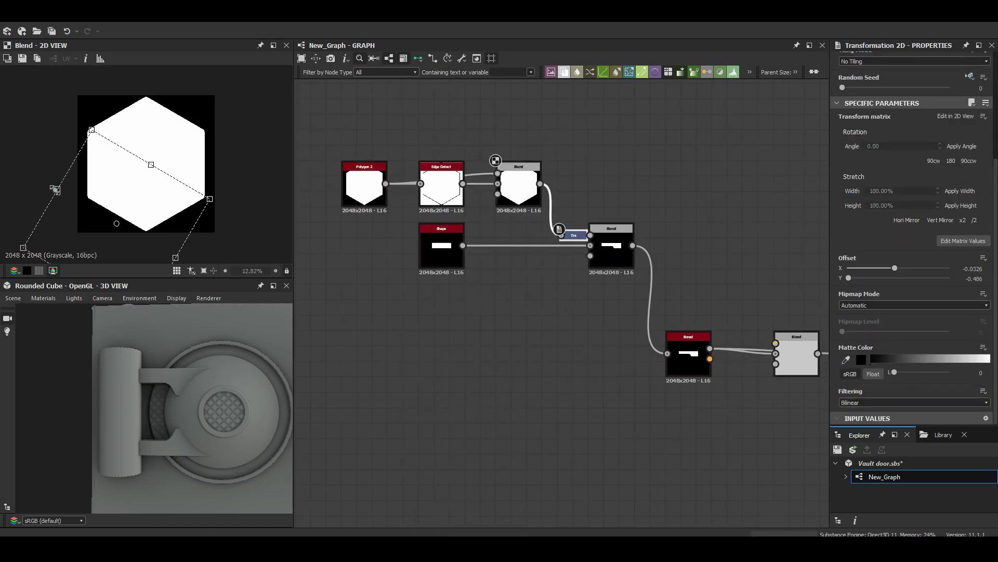
left_click_drag(171, 239, 158, 228)
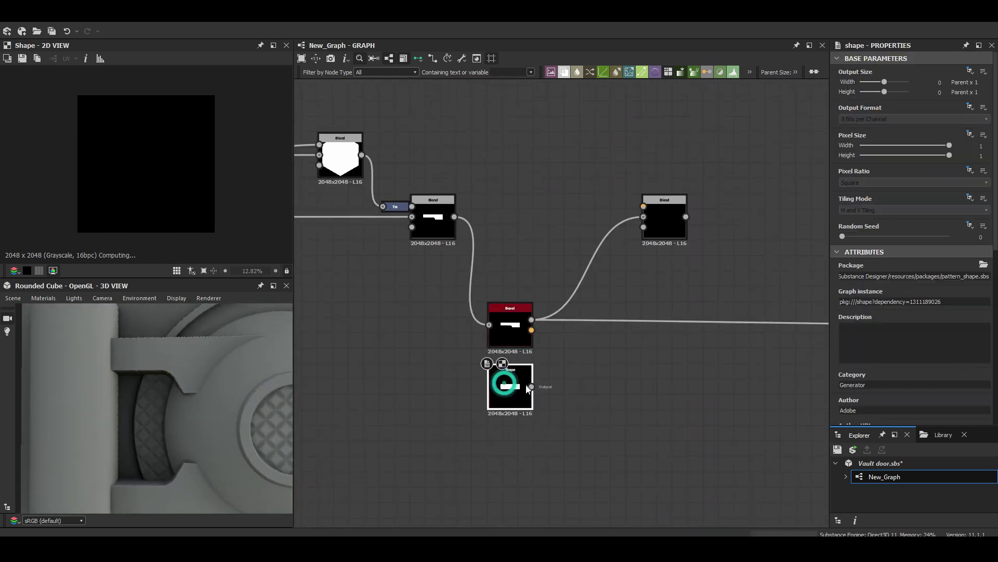
left_click_drag(641, 314, 644, 314)
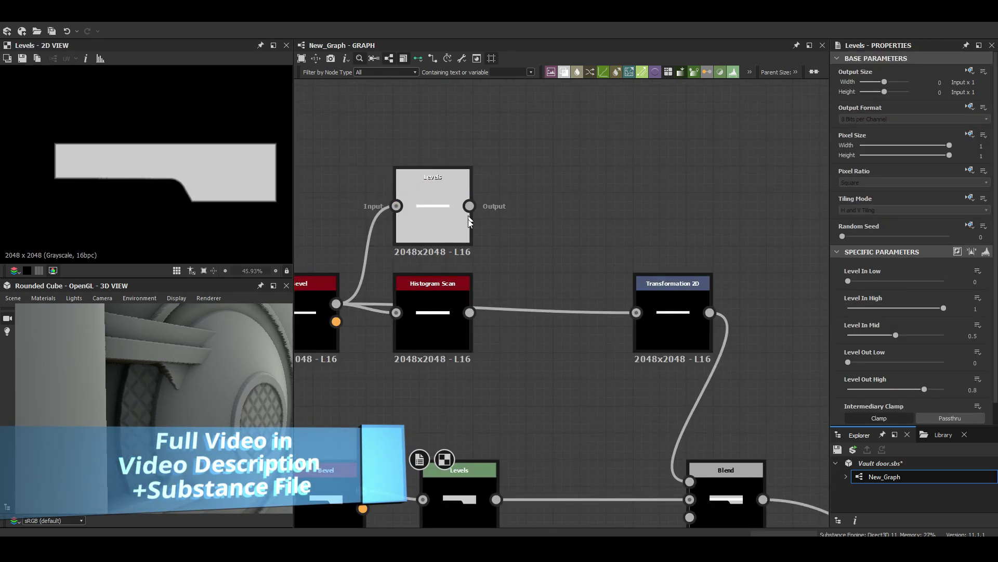
mouse_move(221, 354)
left_mouse_down()
mouse_move(201, 367)
mouse_move(216, 390)
left_mouse_up()
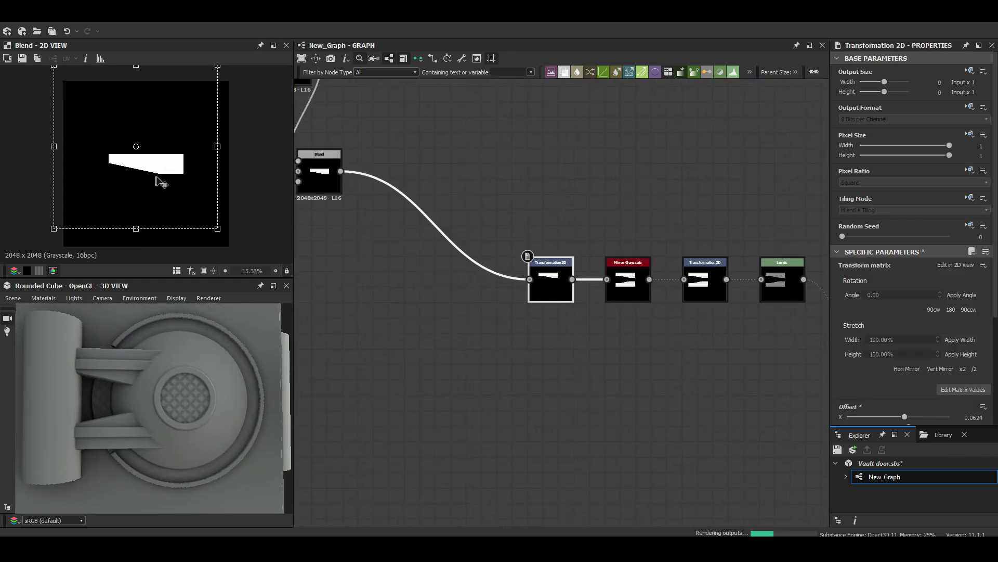
left_click_drag(161, 182, 163, 178)
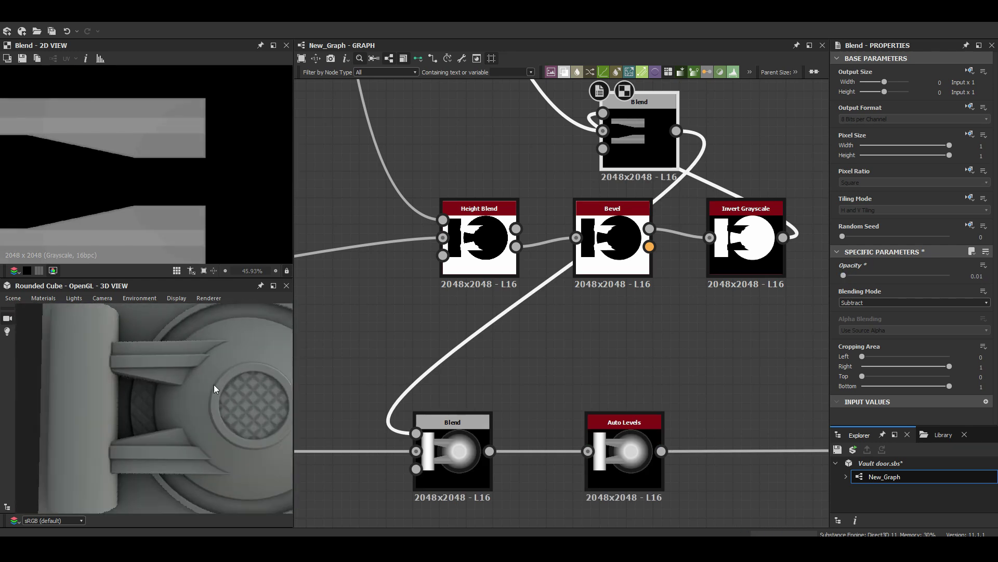
Place a new Edge Detect node and add a Blend node beside it
left_click_drag(219, 377, 175, 354, "alt")
scroll(475, 335, "down", 4)
scroll(582, 244, "up", 3)
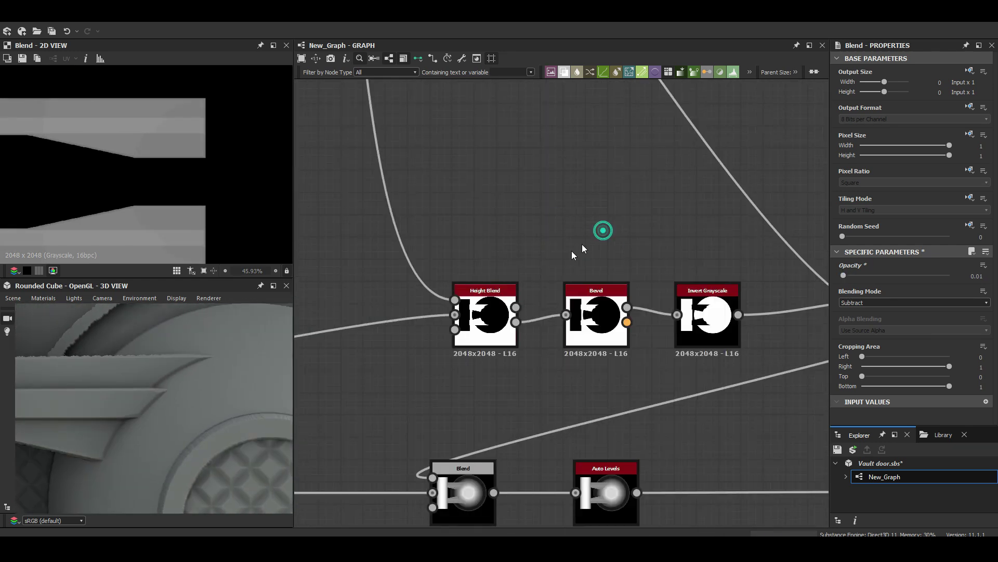
left_click_drag(570, 234, 516, 171)
key("space")
left_click(619, 205)
Wire the Blend into the bracket chain with Invert Grayscale and the edge mask
scroll(707, 195, "down", 2)
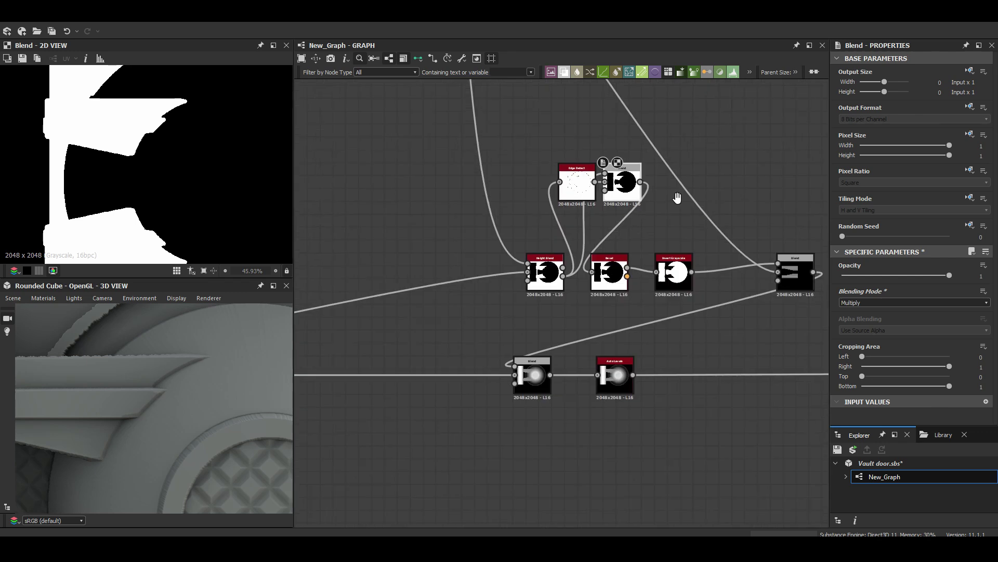
scroll(707, 234, "up", 2)
middle_click_drag(592, 282, 496, 240)
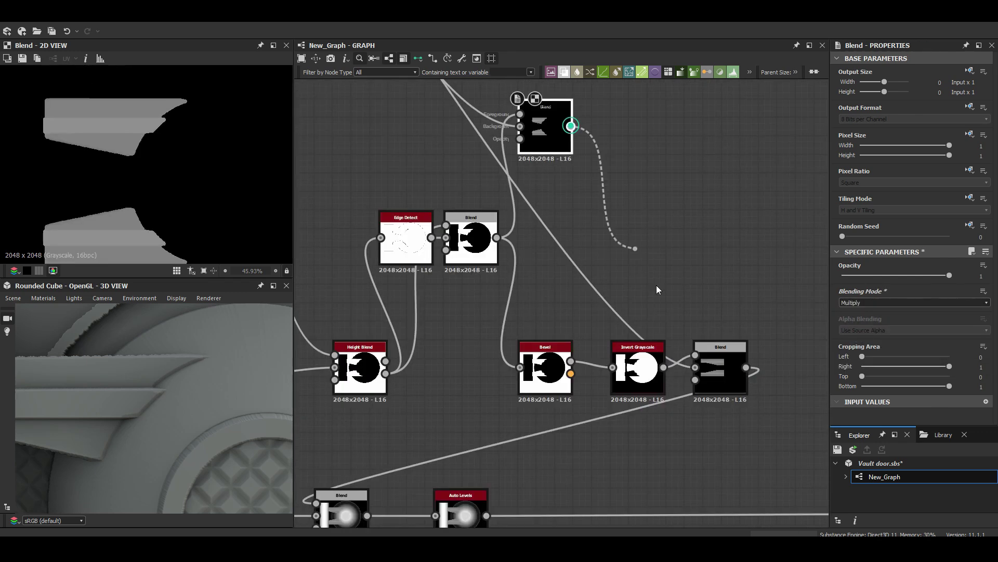
left_click_drag(571, 127, 613, 367)
left_click(405, 231)
left_click_drag(243, 364, 219, 349, "alt")
Adjust the bracket chain's Bevel node
left_click(545, 369)
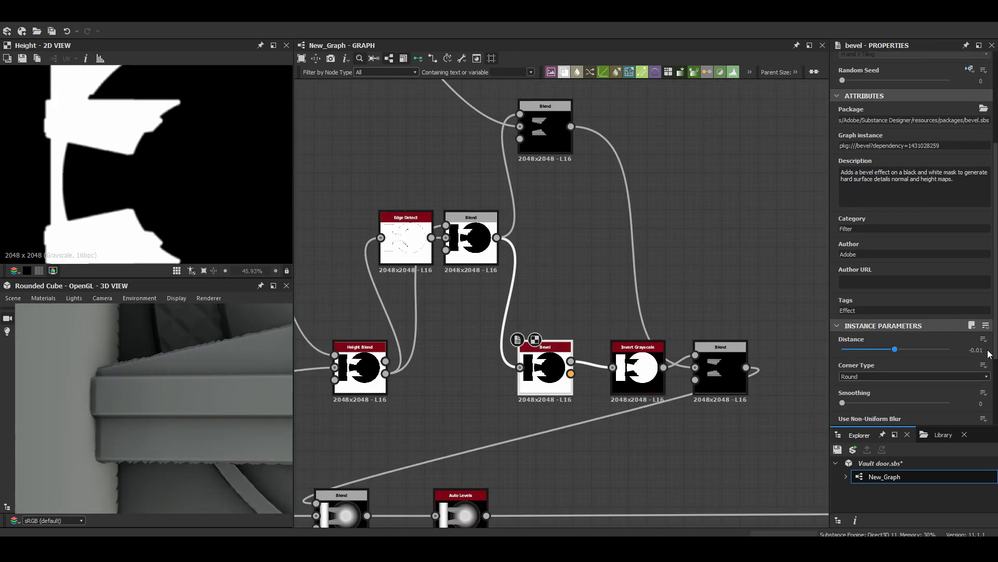
scroll(353, 269, "down", 2)
scroll(321, 259, "up", 2)
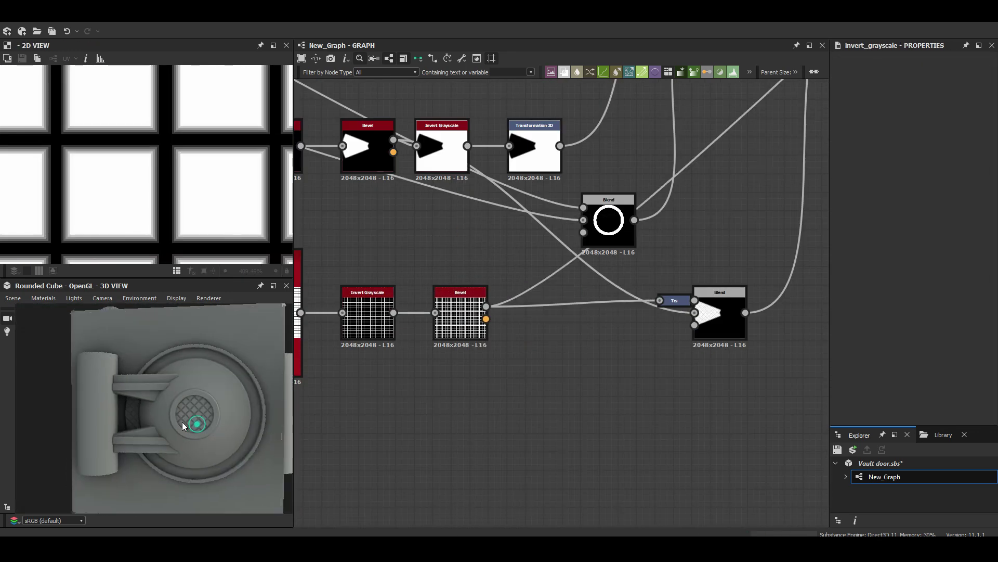
scroll(431, 262, "down", 5)
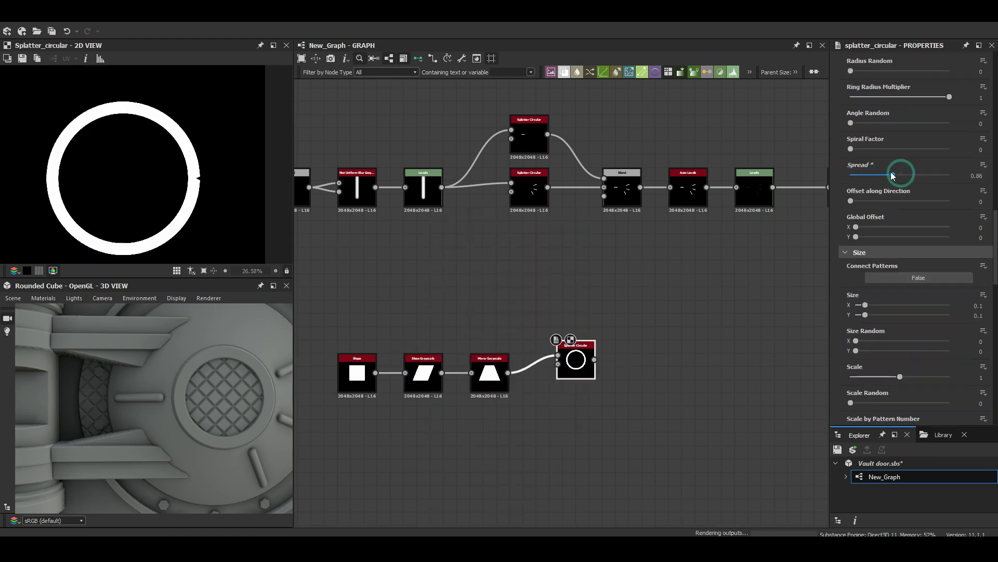
Lower the Splatter Circular spread into a C-shaped arc and preview the Histogram Scan and Blend
left_click_drag(893, 176, 888, 176)
scroll(605, 346, "down", 5)
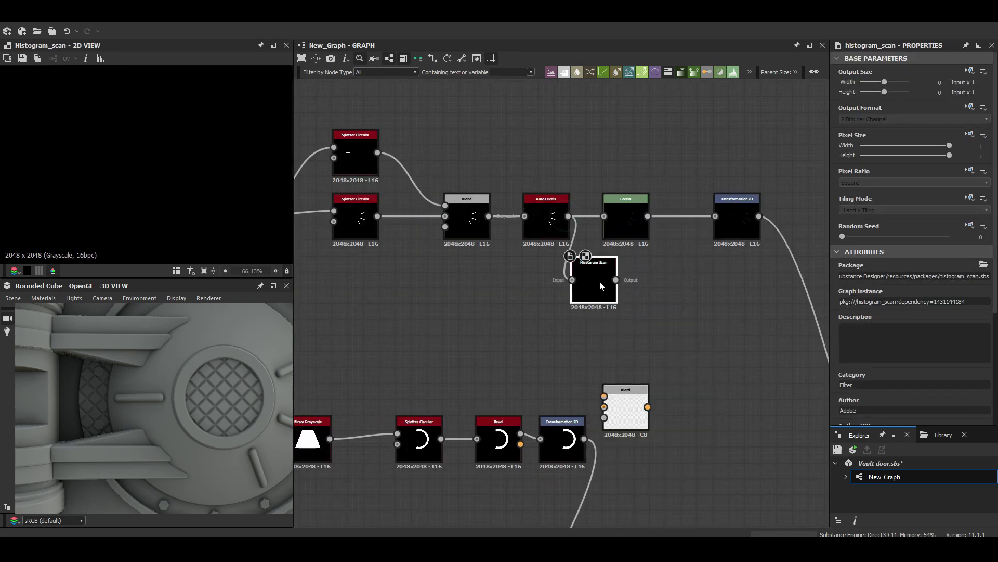
double_click(594, 284)
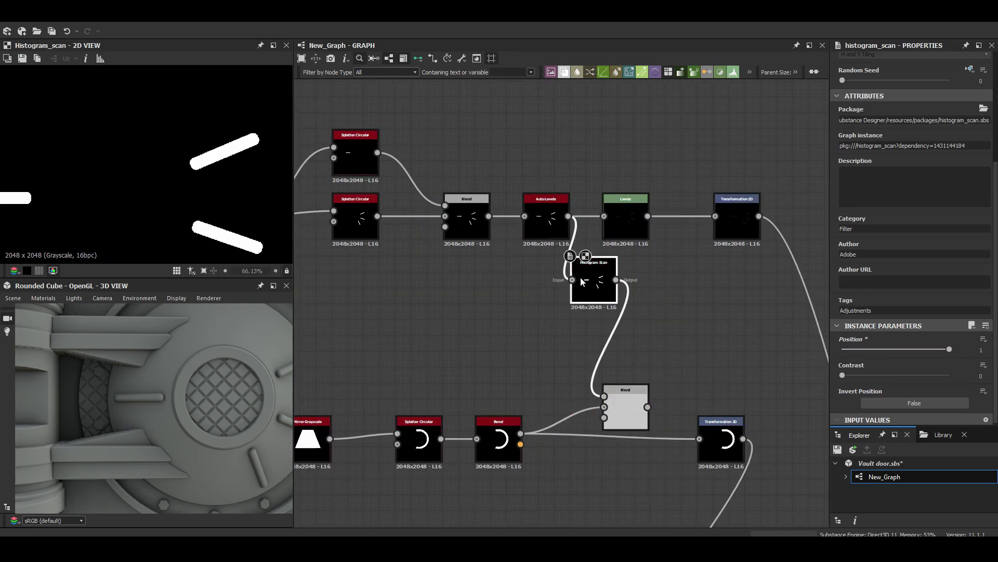
double_click(625, 410)
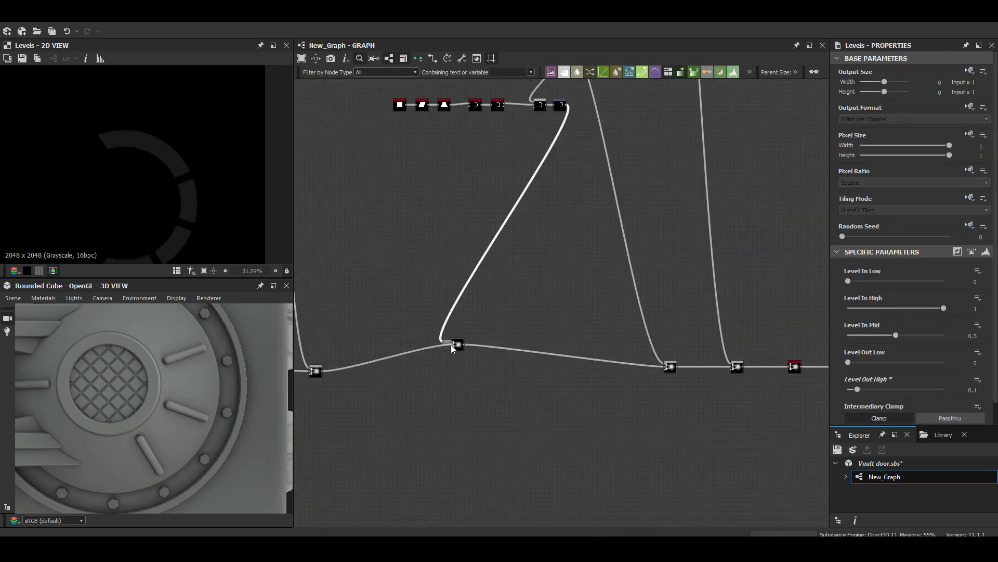
Link the duplicated Bevel's height into the Blend and select the Histogram Scan
left_click(457, 343)
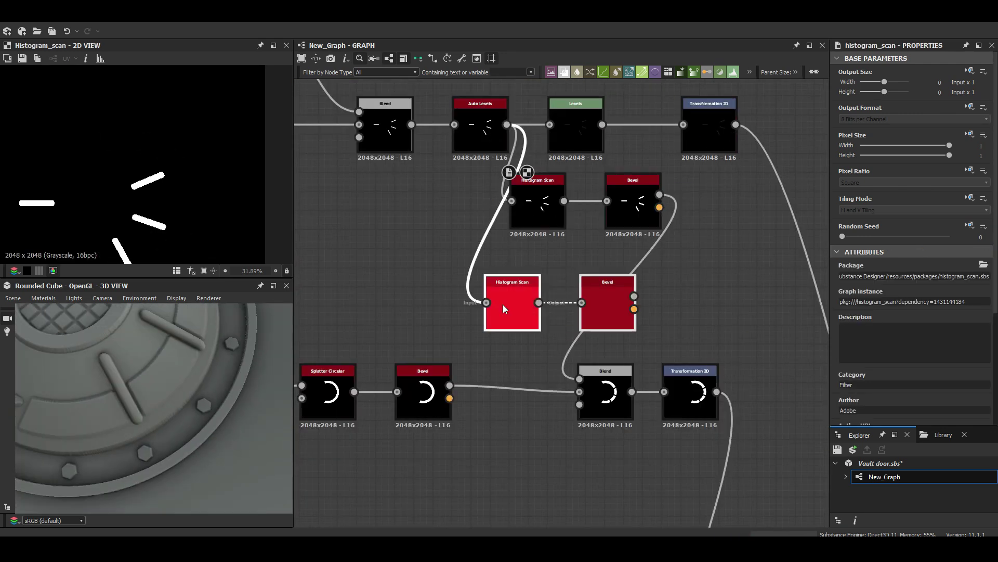
left_click_drag(722, 218, 451, 398)
left_click(599, 218)
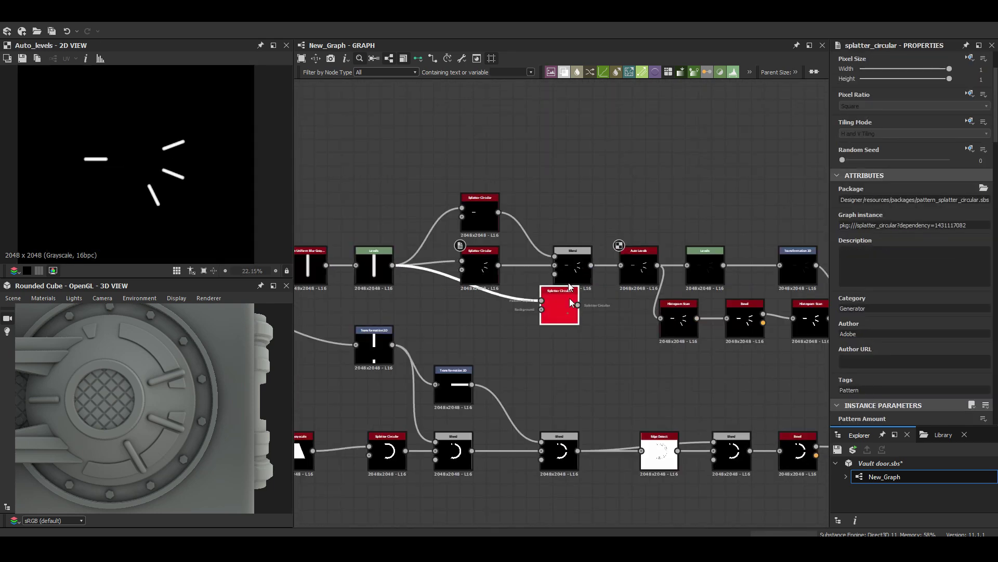
Inspect the Blend and Splatter Circular nodes that combine the capsule pin patterns
scroll(936, 317, "down", 10)
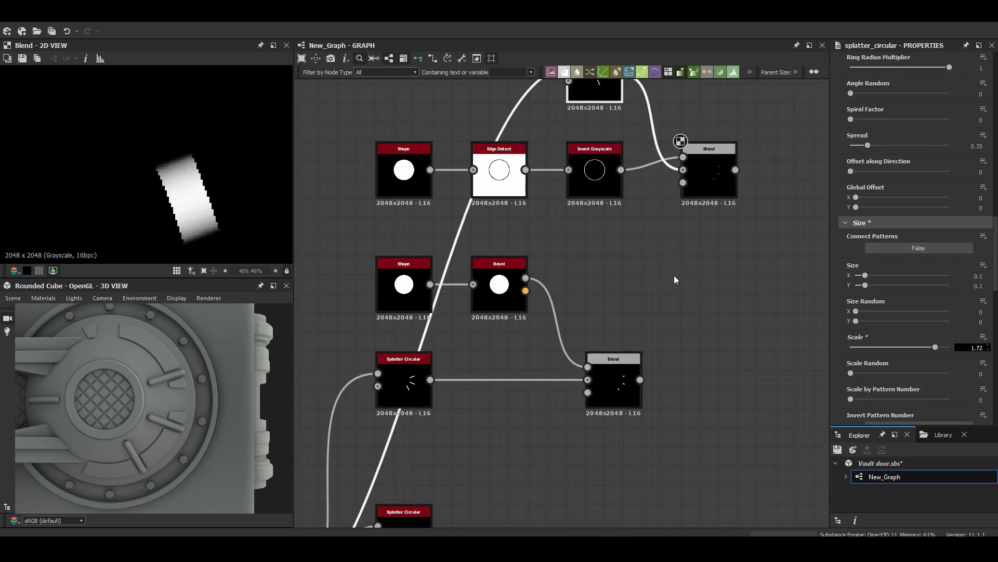
left_click(621, 406)
left_click(479, 136)
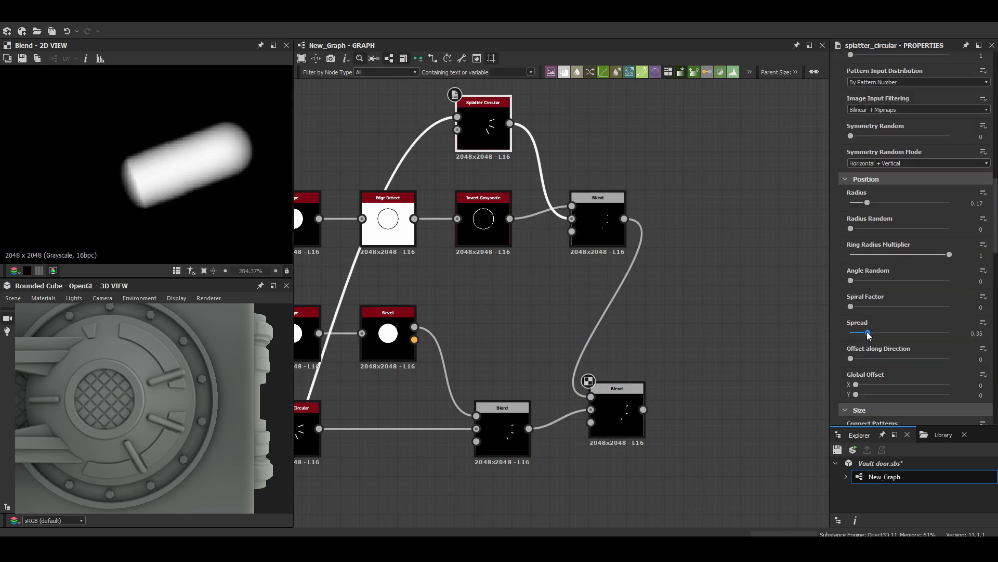
left_click(307, 218)
middle_click_drag(703, 220, 627, 251)
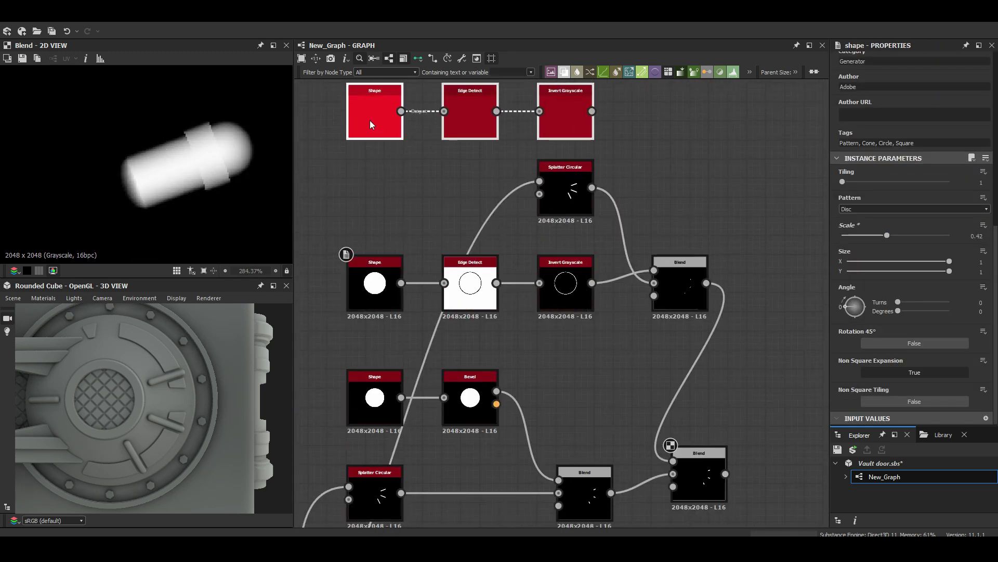
Review the top Shape node chain and select the new Splatter Circular of short bars
scroll(625, 223, "down", 2)
left_click(394, 181)
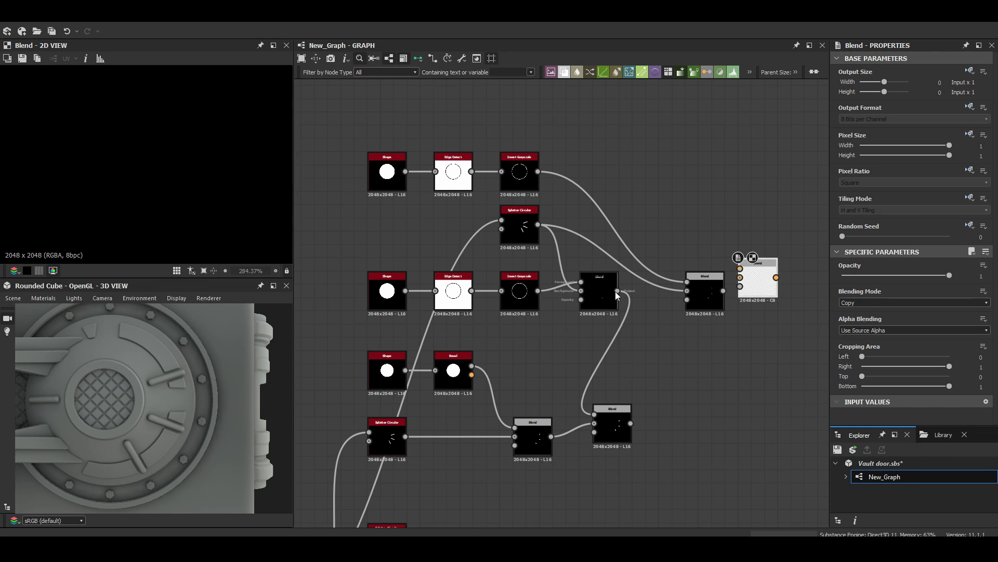
scroll(394, 178, "up", 2)
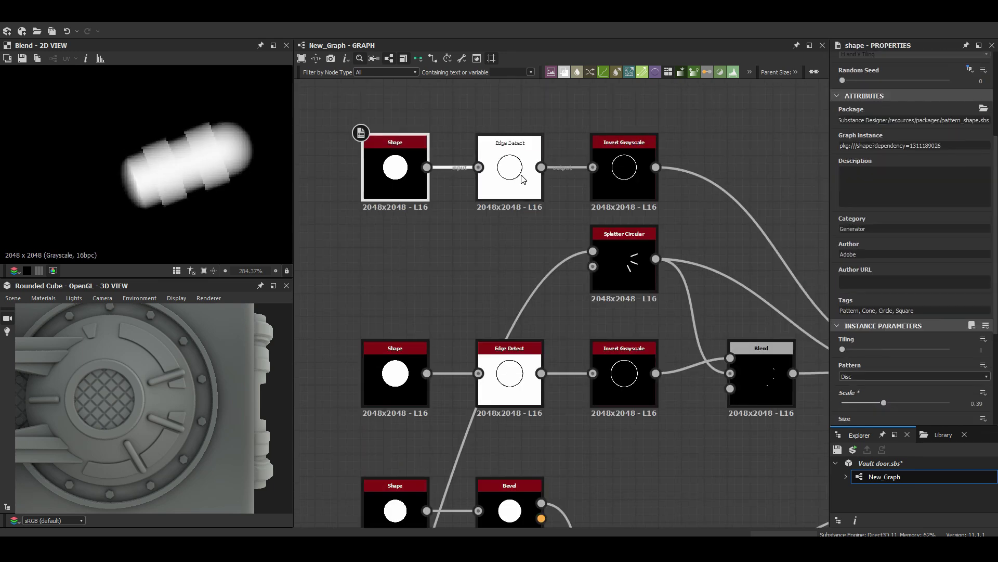
middle_click_drag(400, 376, 362, 347)
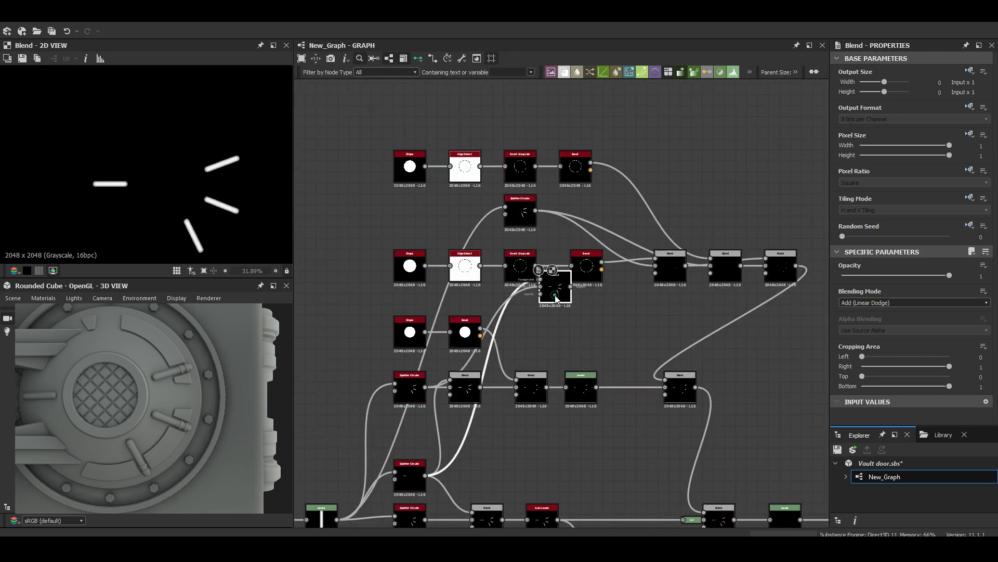
left_click(749, 110)
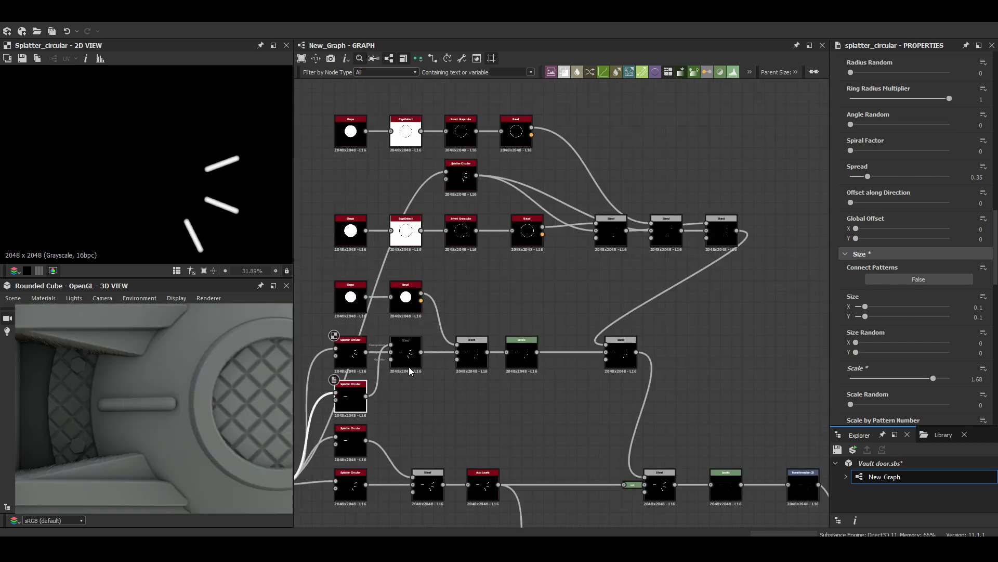
left_click(467, 190)
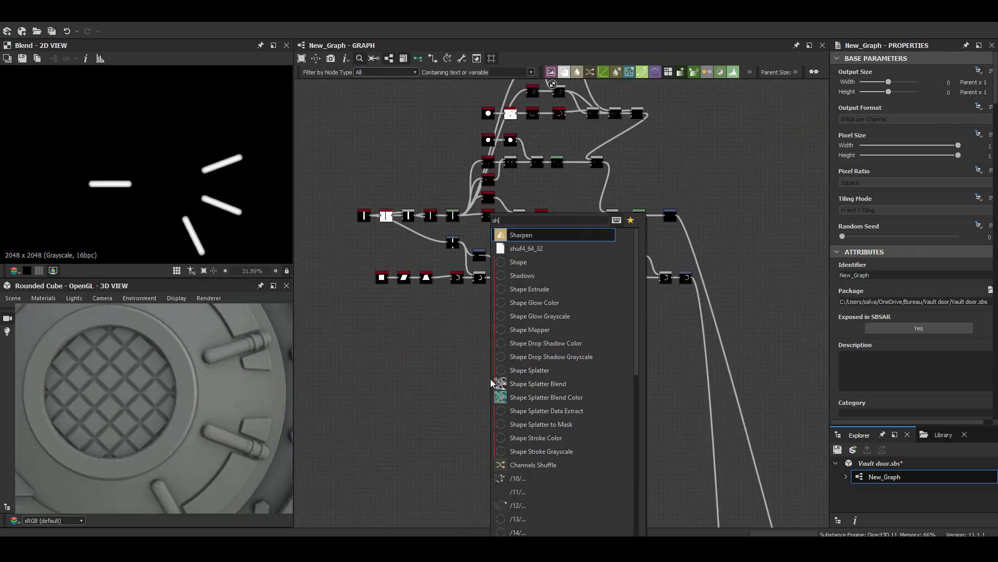
Add a Shape node scaled to 0.03 and wire it into a new Blend node
key("Return")
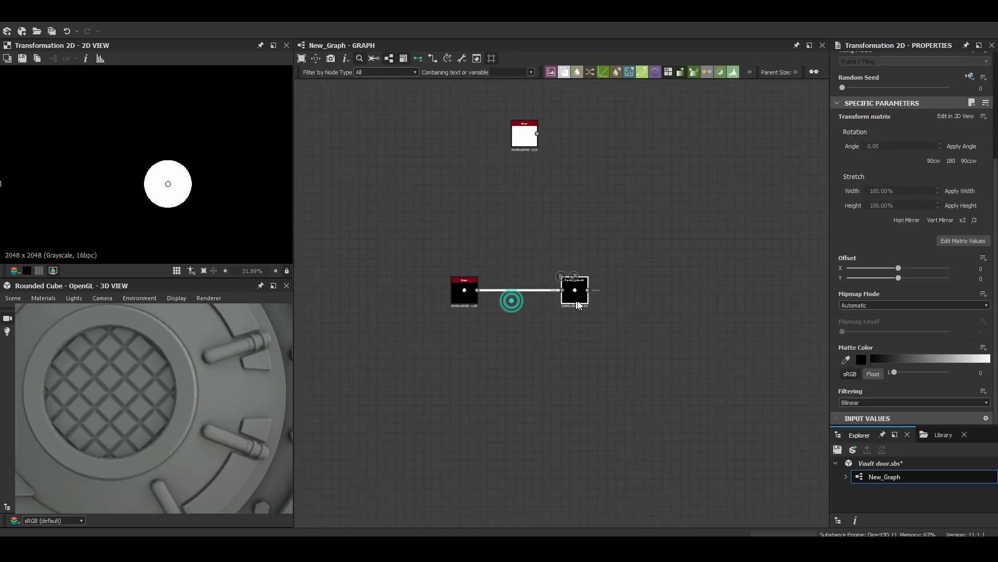
key("space")
type("b")
key("Return")
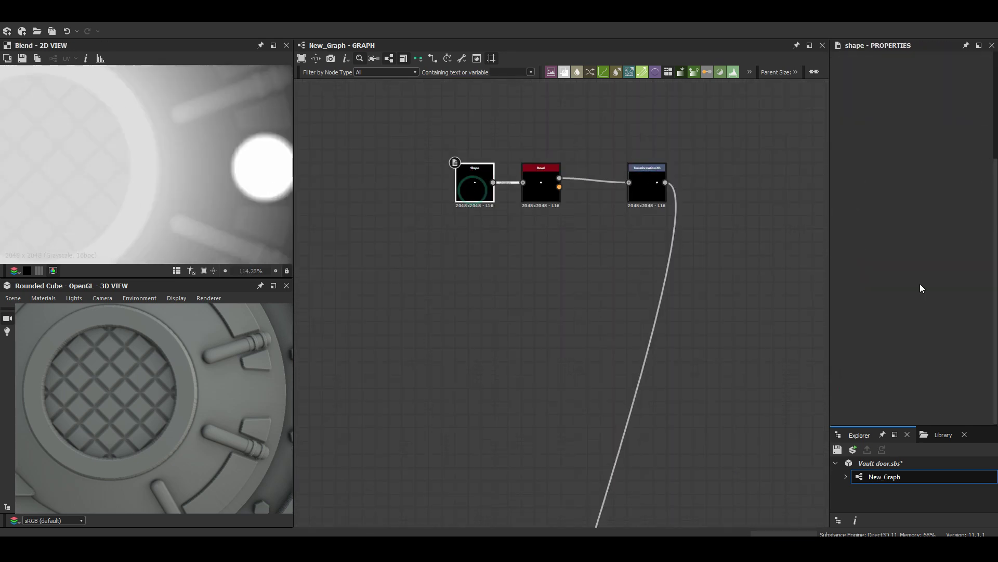
key("Return")
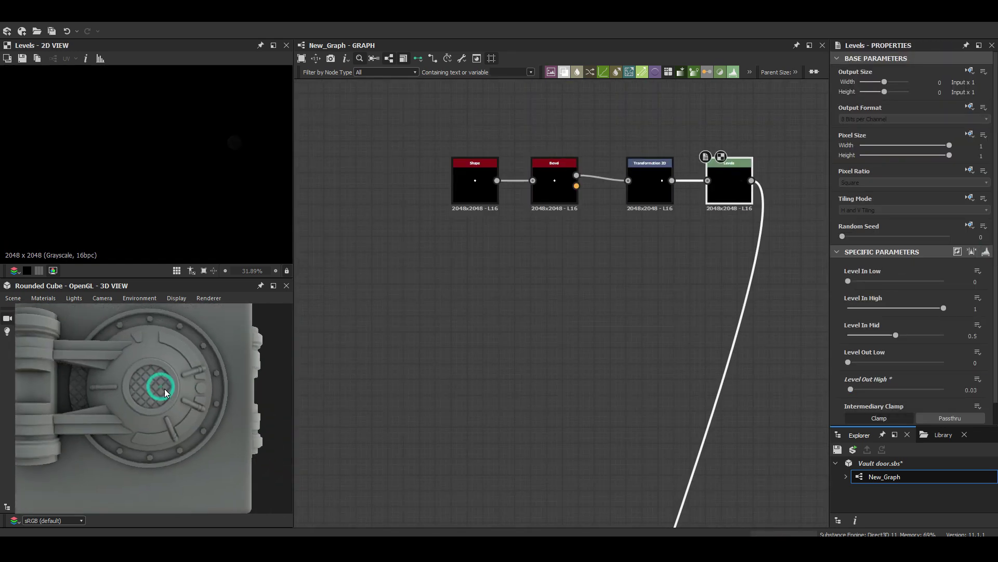
Preview the top Shape node's output for the hinge bracket arms
scroll(208, 412, "up", 5)
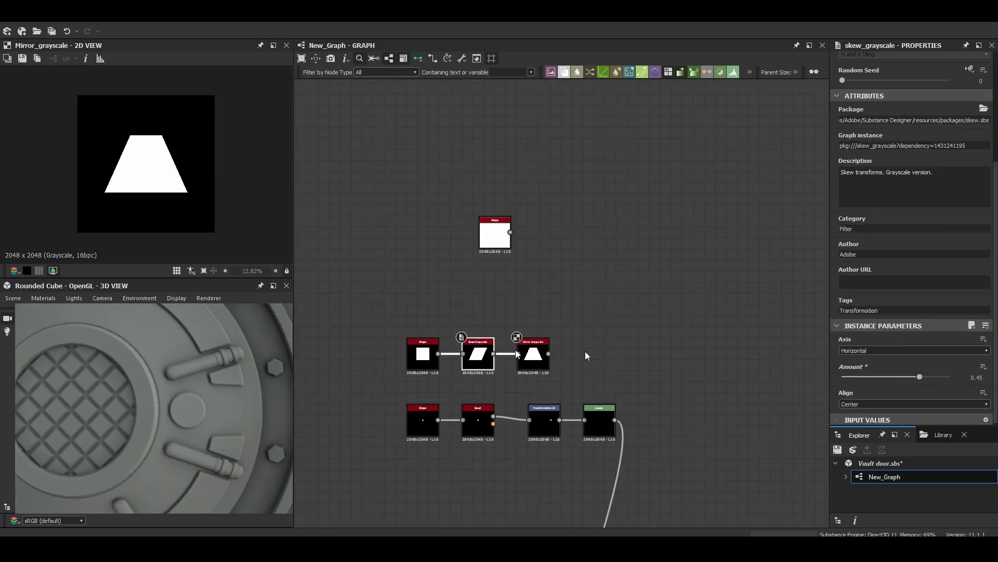
double_click(495, 234)
scroll(512, 229, "up", 3)
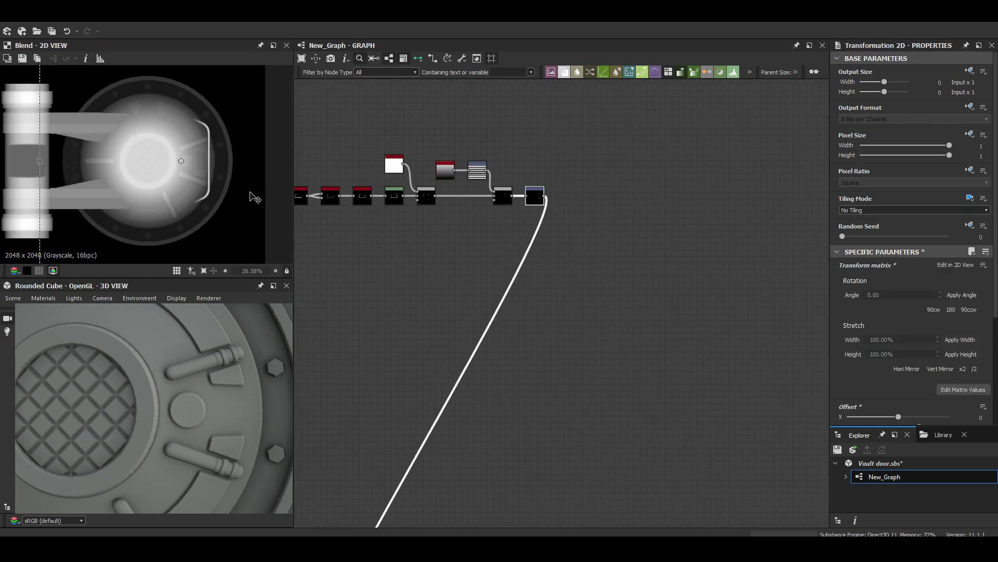
Narrow the Bevel edge width to 4.48 and set the bracket Blend to Copy mode
scroll(254, 197, "up", 5)
left_click_drag(872, 325, 869, 324)
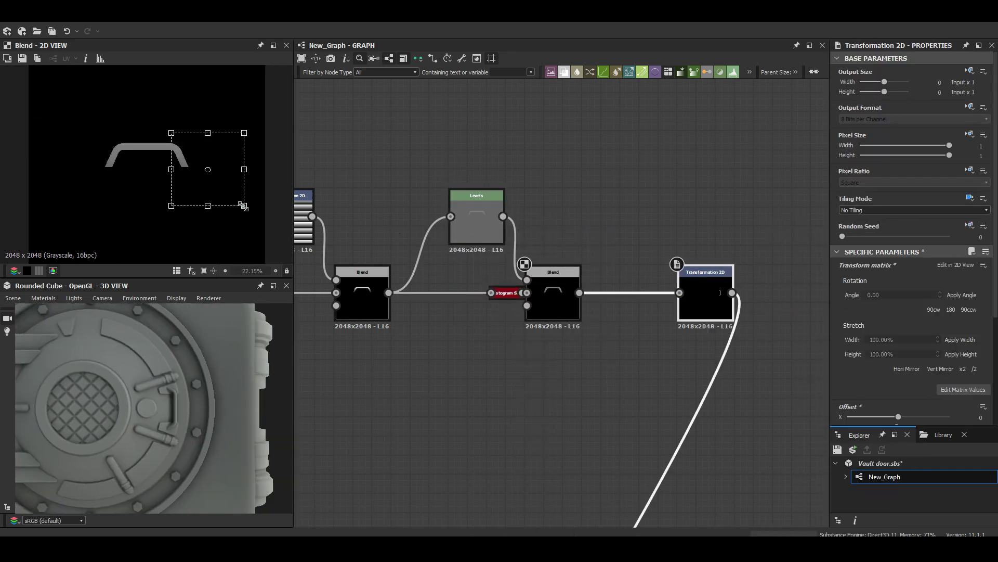
mouse_move(127, 377)
left_mouse_down()
mouse_move(135, 356)
mouse_move(179, 373)
left_mouse_up()
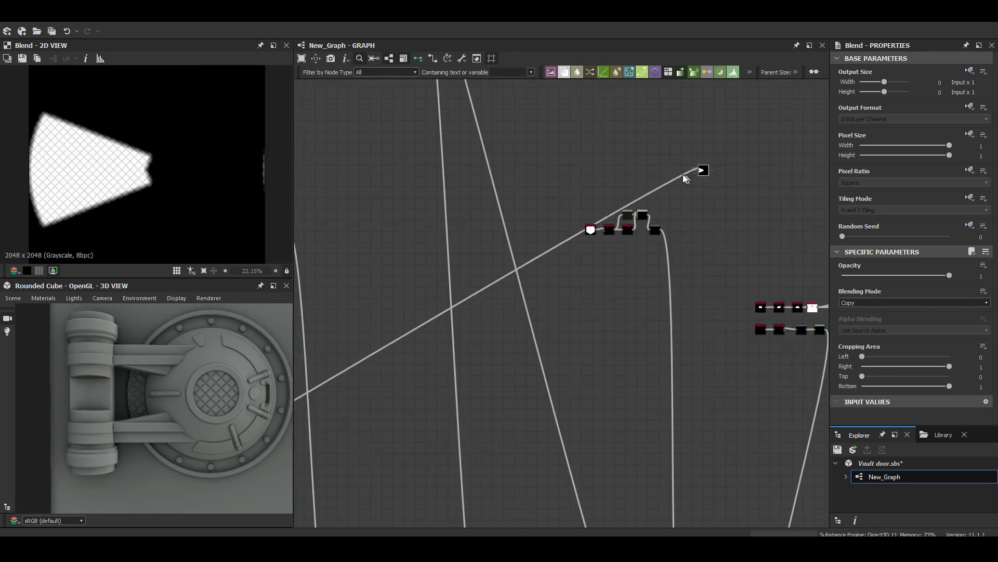
left_click(870, 302)
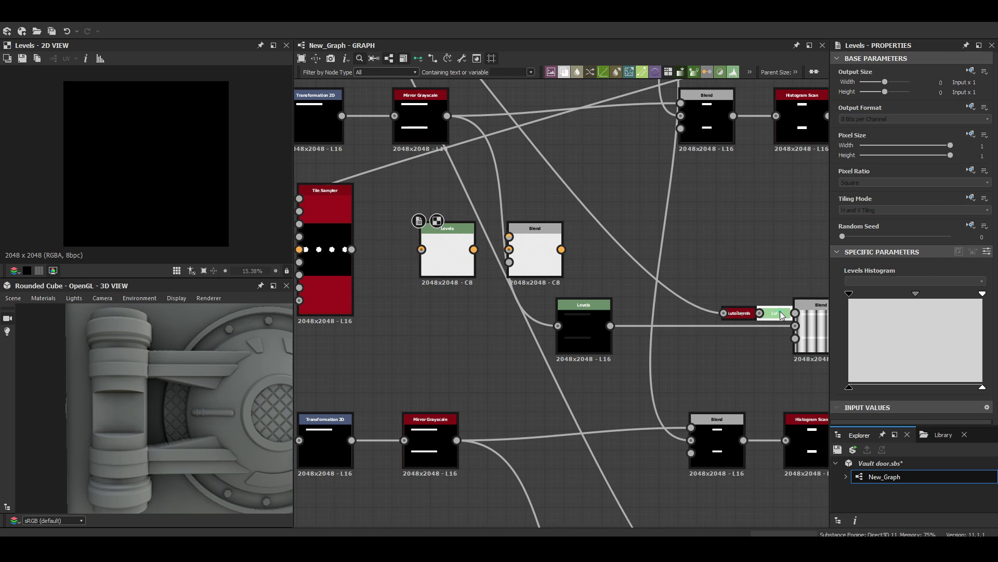
Connect the Transformation 2D into the Blend and shrink the hexagon bolt rows
double_click(811, 327)
scroll(538, 260, "down", 3)
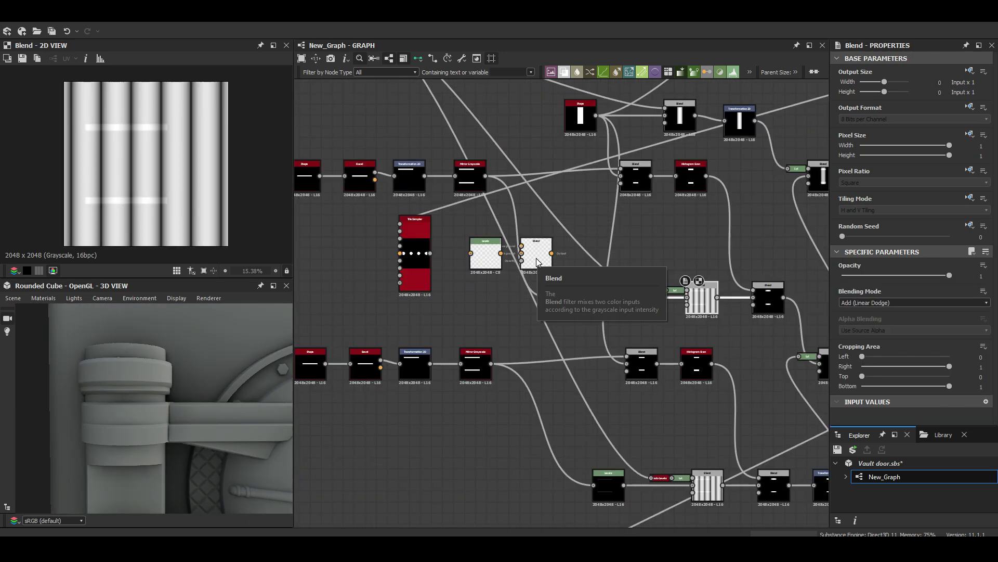
left_click_drag(533, 256, 645, 303)
scroll(664, 225, "down", 2)
left_click_drag(499, 203, 749, 221)
scroll(708, 344, "up", 3)
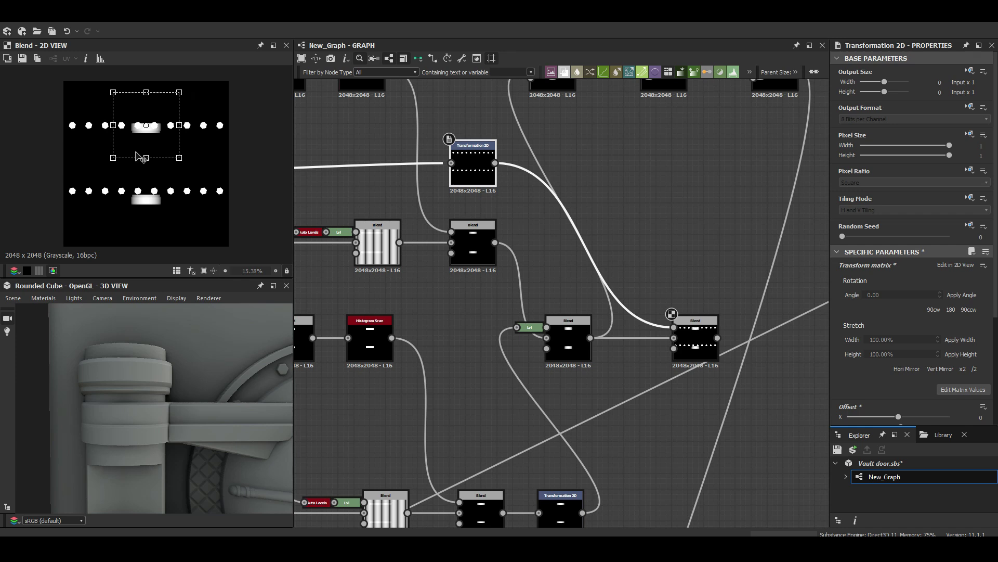
scroll(140, 156, "up", 3)
left_click_drag(152, 159, 156, 129)
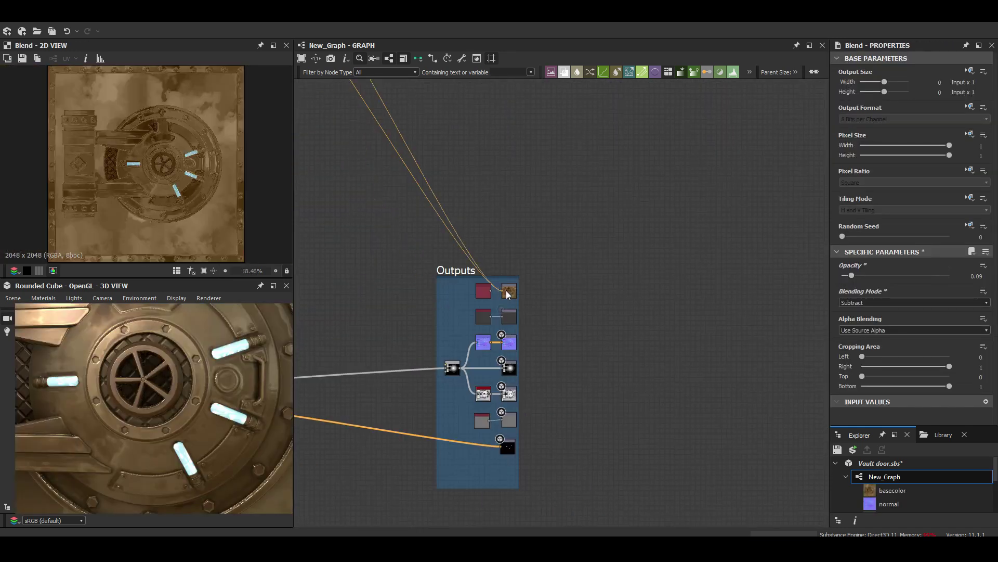
Set one Blend to Add (Linear Dodge) and the new Blend to Subtract
scroll(596, 260, "up", 1)
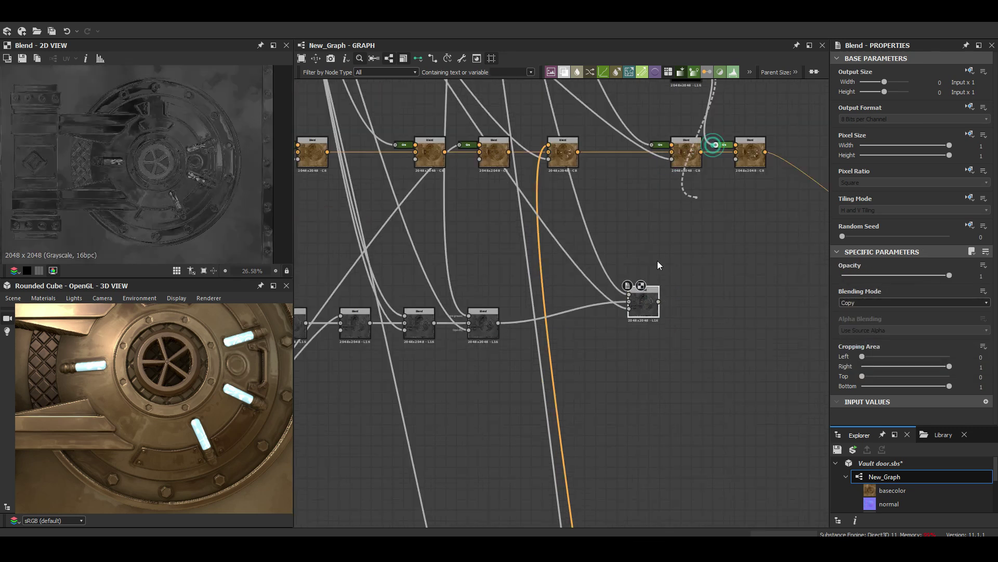
left_click(859, 302)
left_click(842, 317)
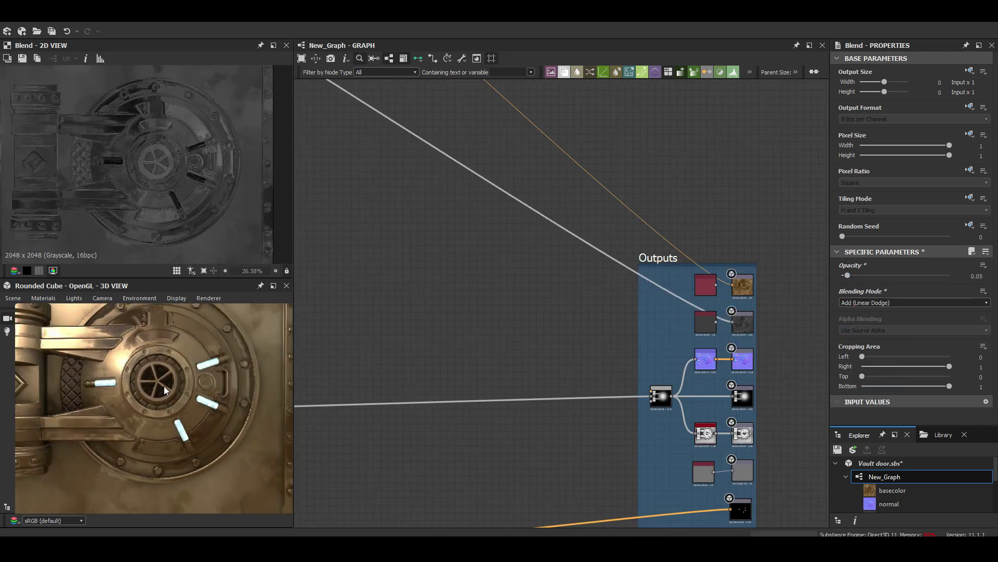
scroll(177, 391, "down", 3)
scroll(559, 287, "down", 3)
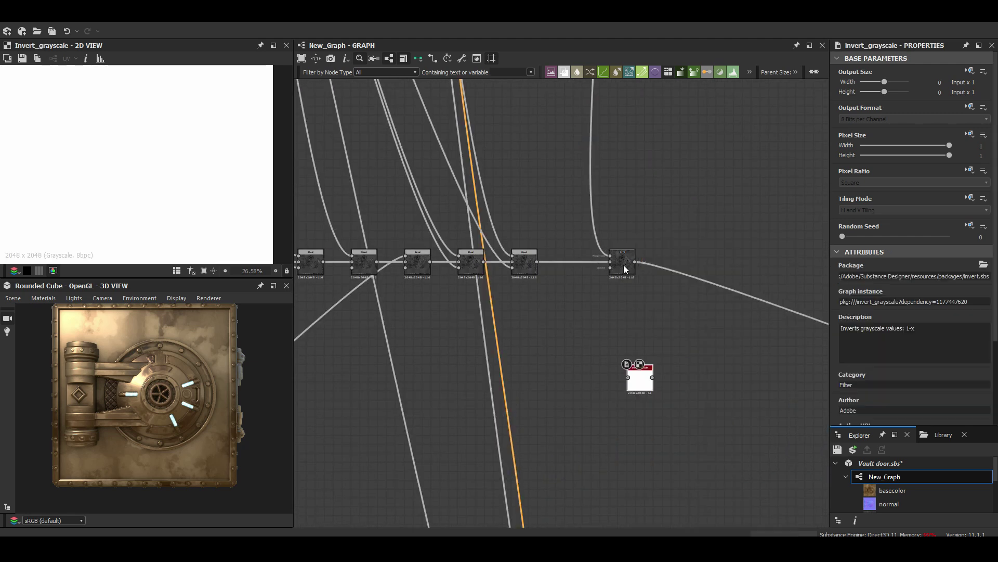
left_click(859, 303)
left_click(858, 324)
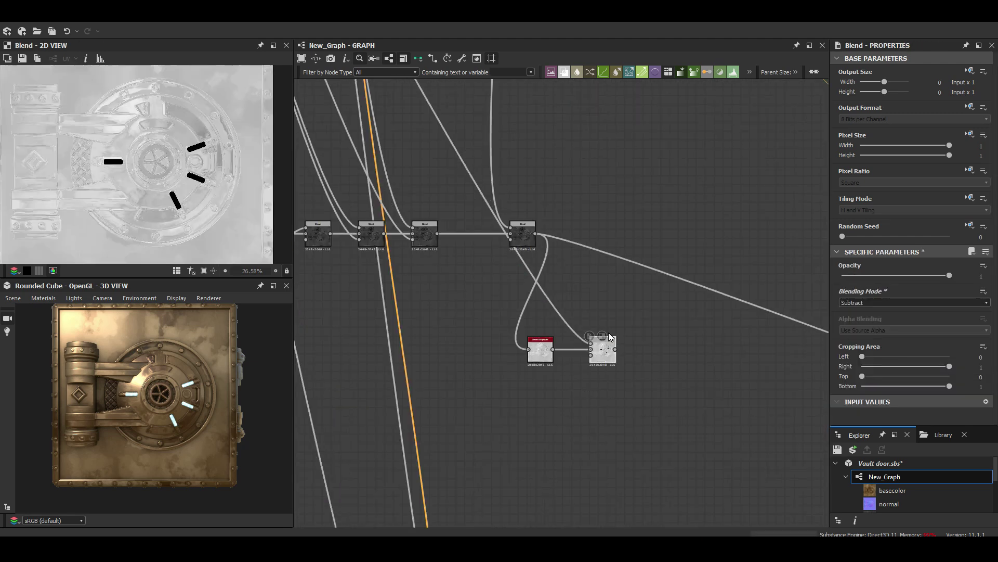
Insert a Levels node after the inverted mask and darken it to mid grey
scroll(415, 258, "up", 3)
left_click(733, 71)
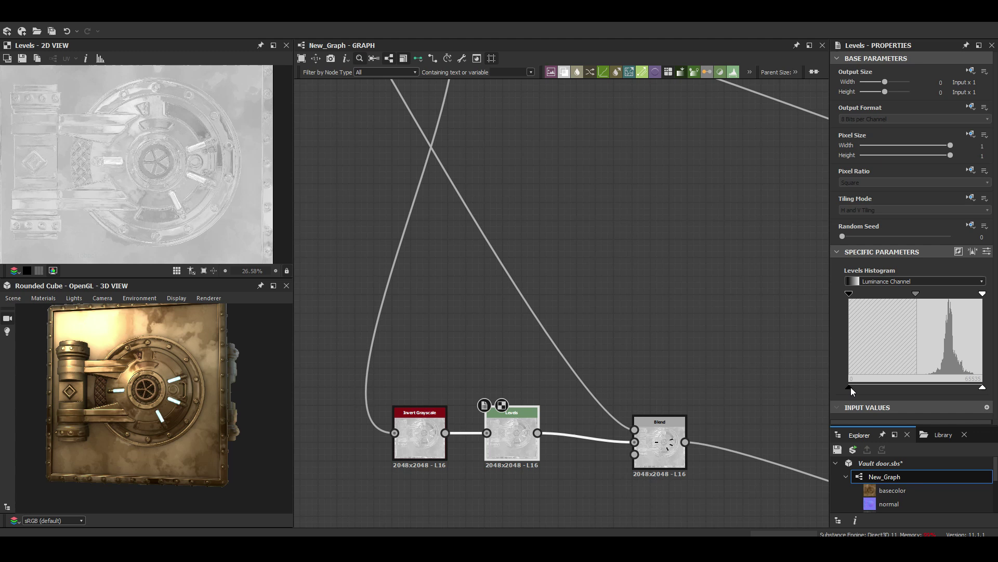
mouse_move(198, 390)
left_mouse_down()
mouse_move(154, 392)
mouse_move(137, 370)
left_mouse_up()
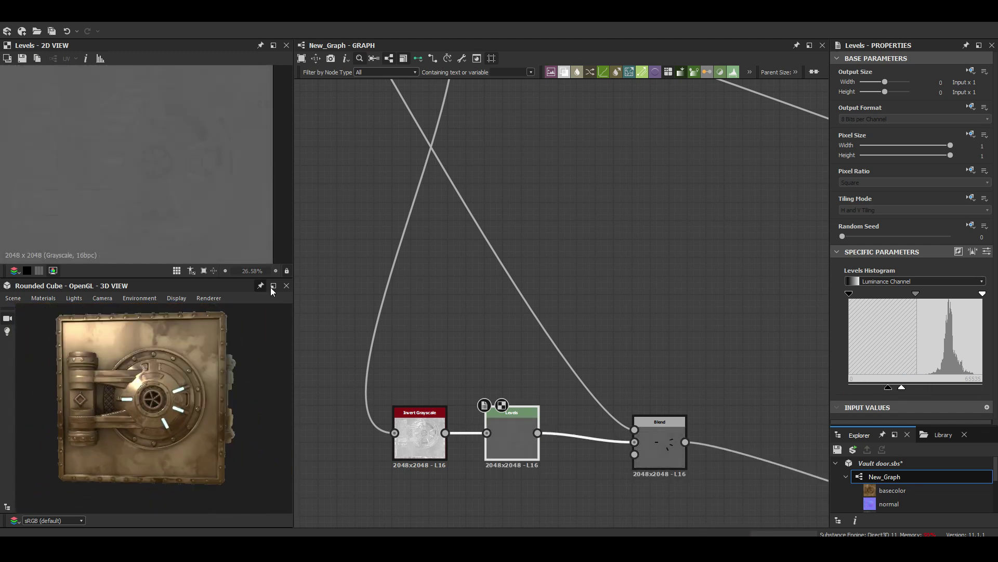
left_click(273, 285)
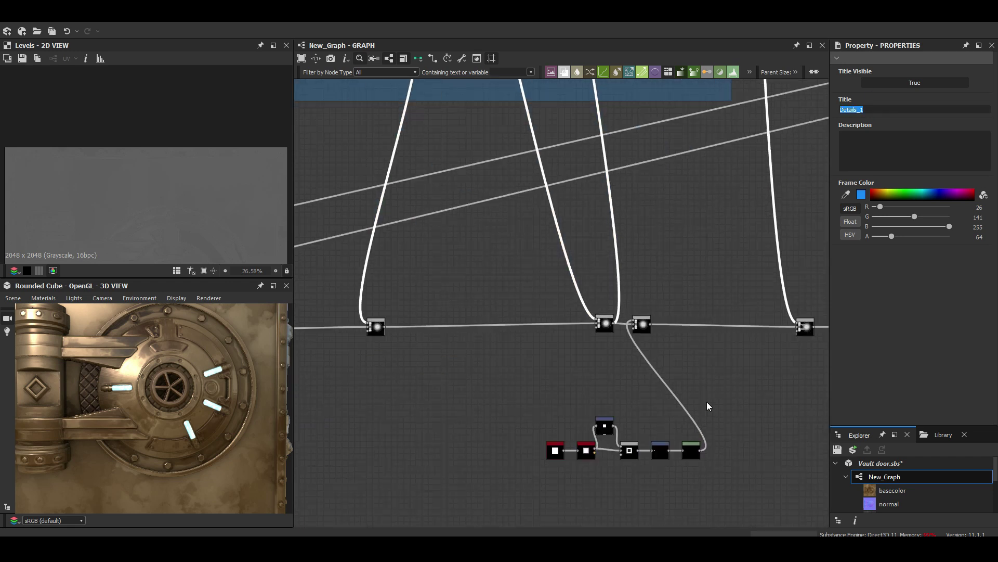
Frame the node group and rename the frame's title to Details_1
scroll(708, 405, "down", 5)
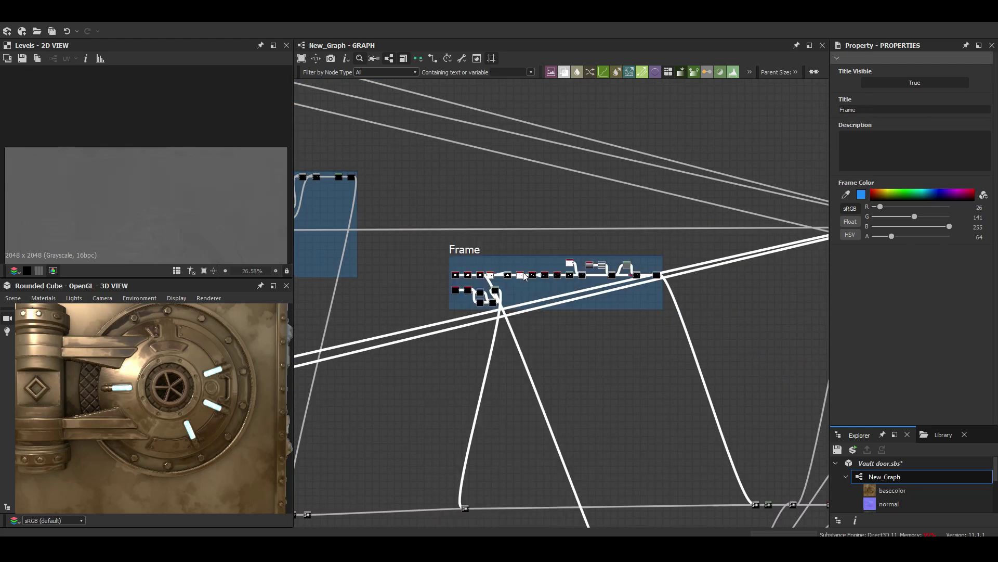
double_click(867, 107)
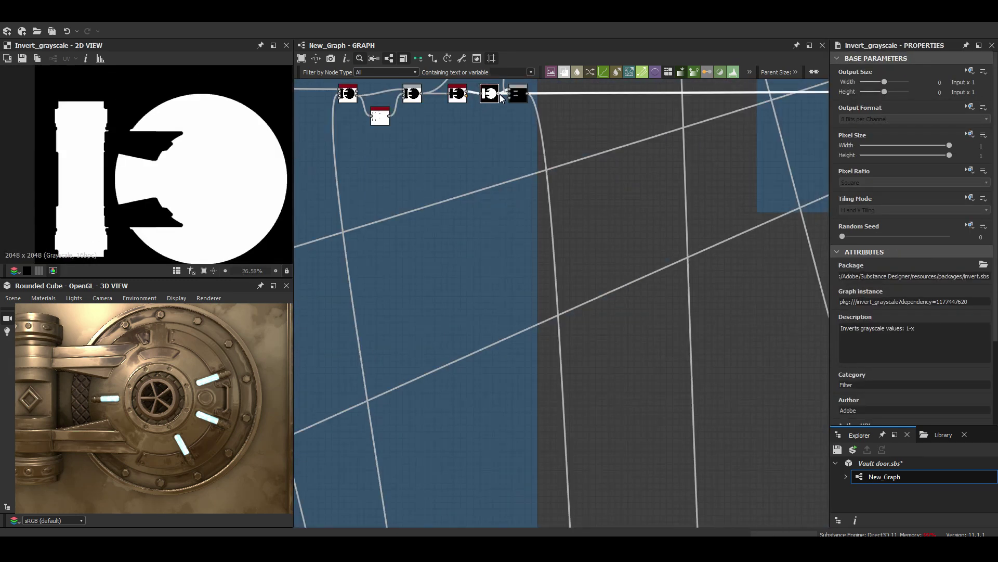
middle_click_drag(517, 284, 666, 194)
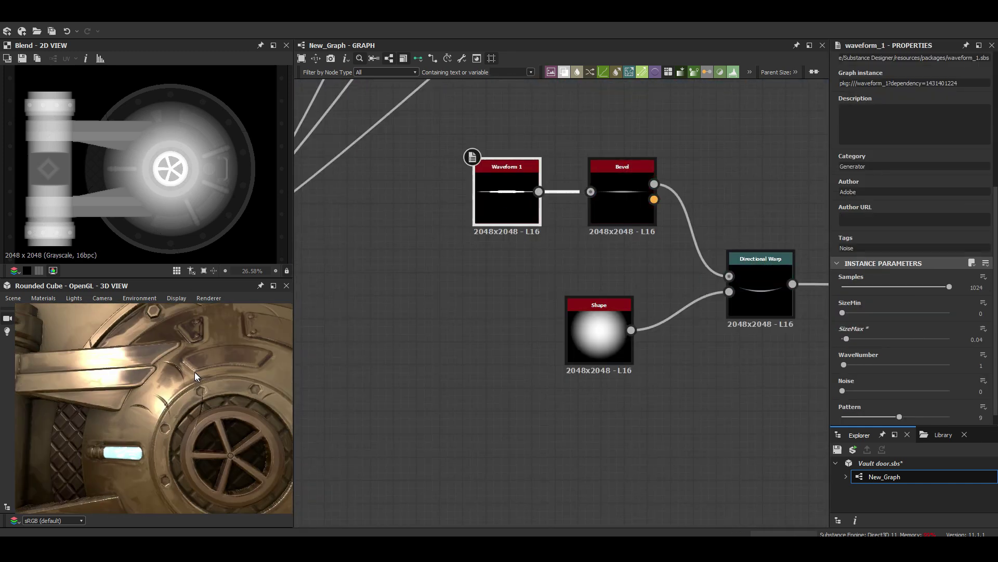
Show the Tile Sampler settings that scatter the warped waveform scratches
left_click(641, 311)
scroll(160, 369, "up", 5)
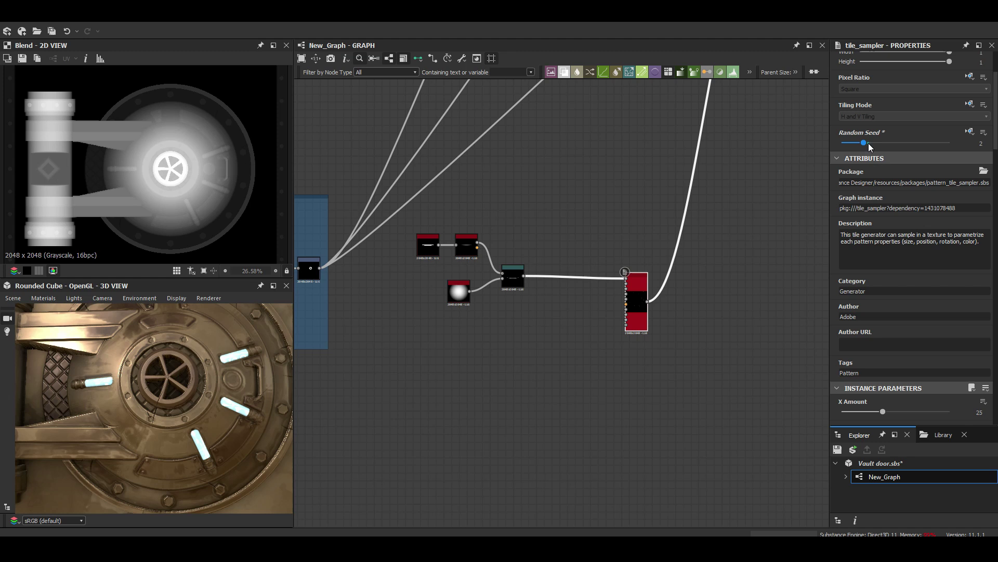
scroll(160, 369, "down", 5)
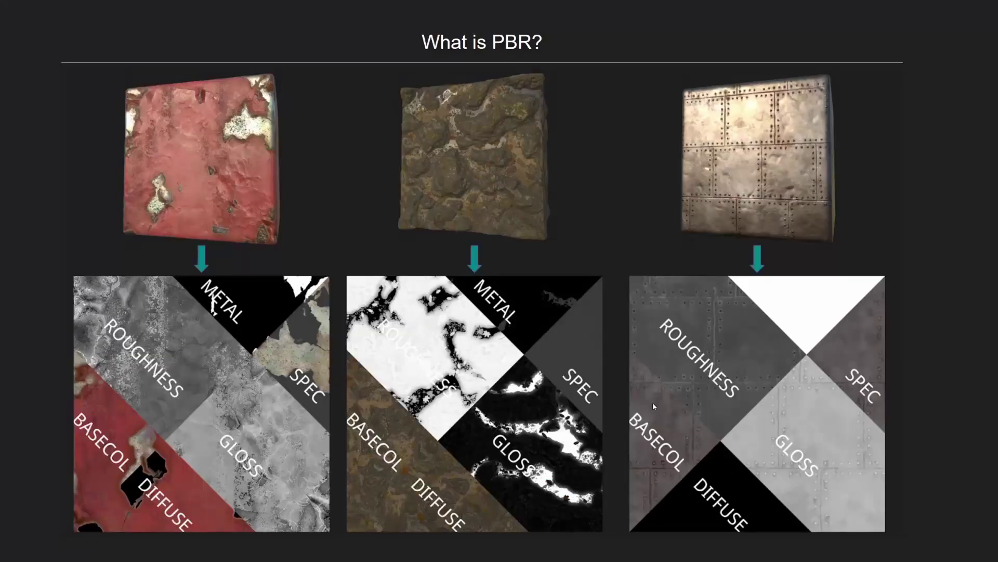
Advance the slide, use tessellated physically_metallic_roughness, and add a Dirt node to Paint Chips
key("Right")
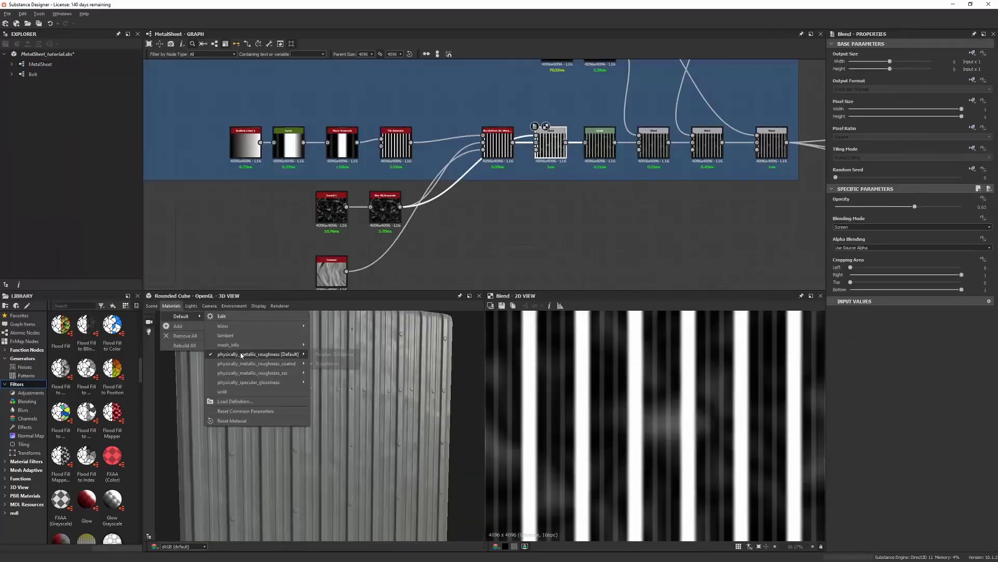
left_click(327, 363)
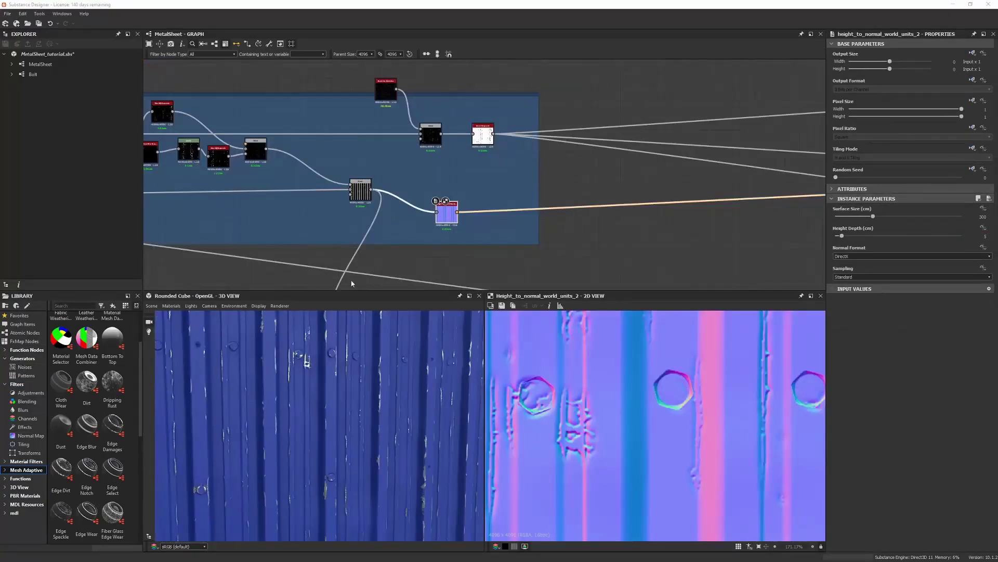
key("space")
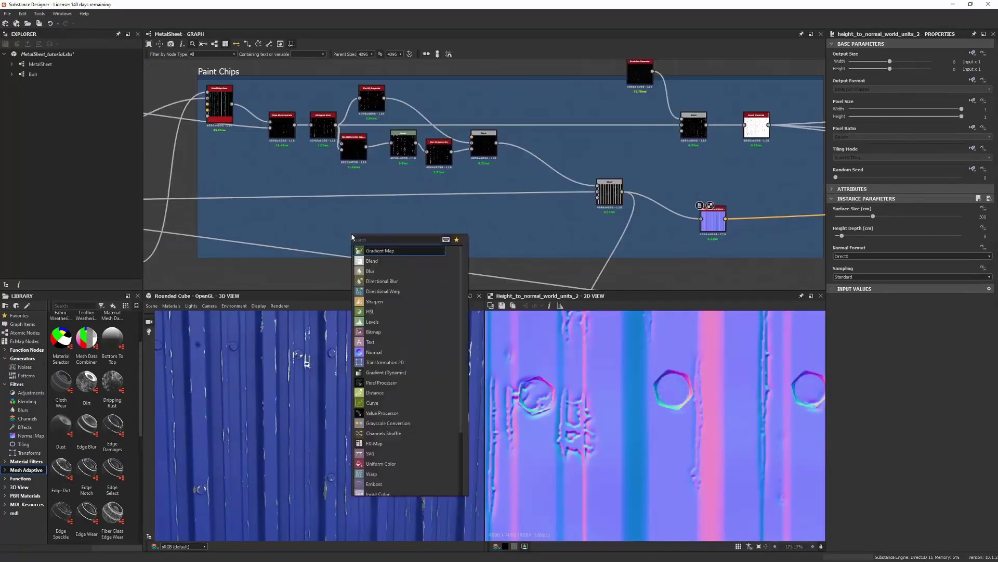
left_click(364, 245)
scroll(386, 240, "up", 2)
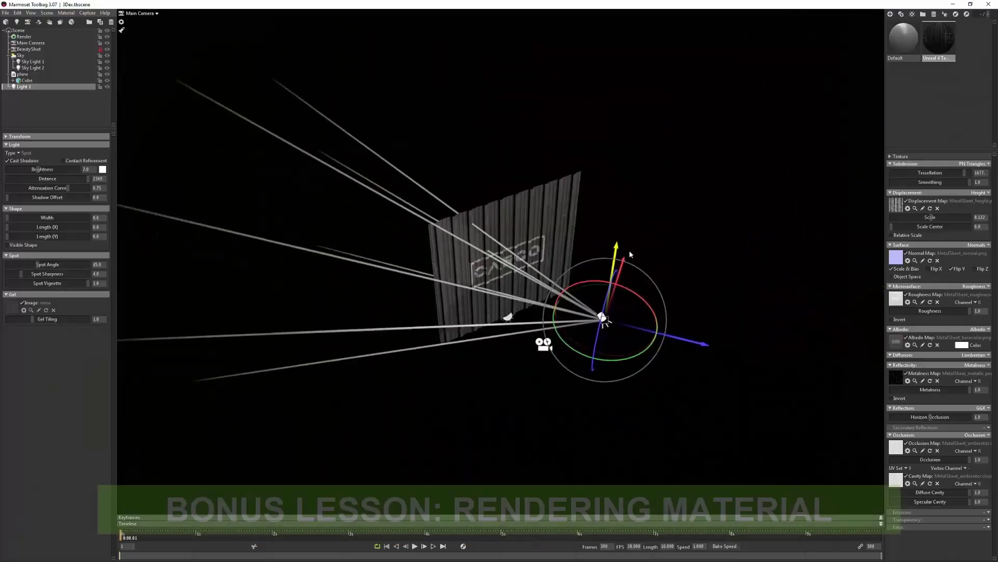